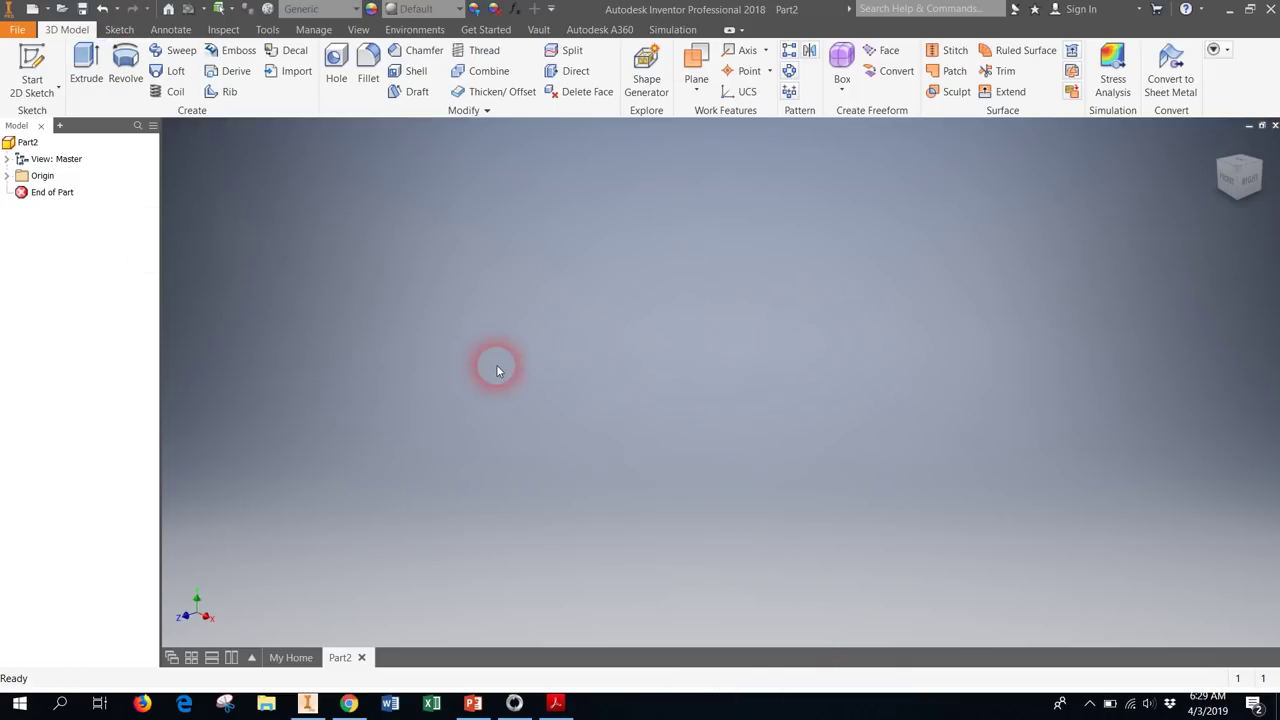
# Add a new numeric user parameter named d in the Parameters list
pyautogui.click(516, 10)
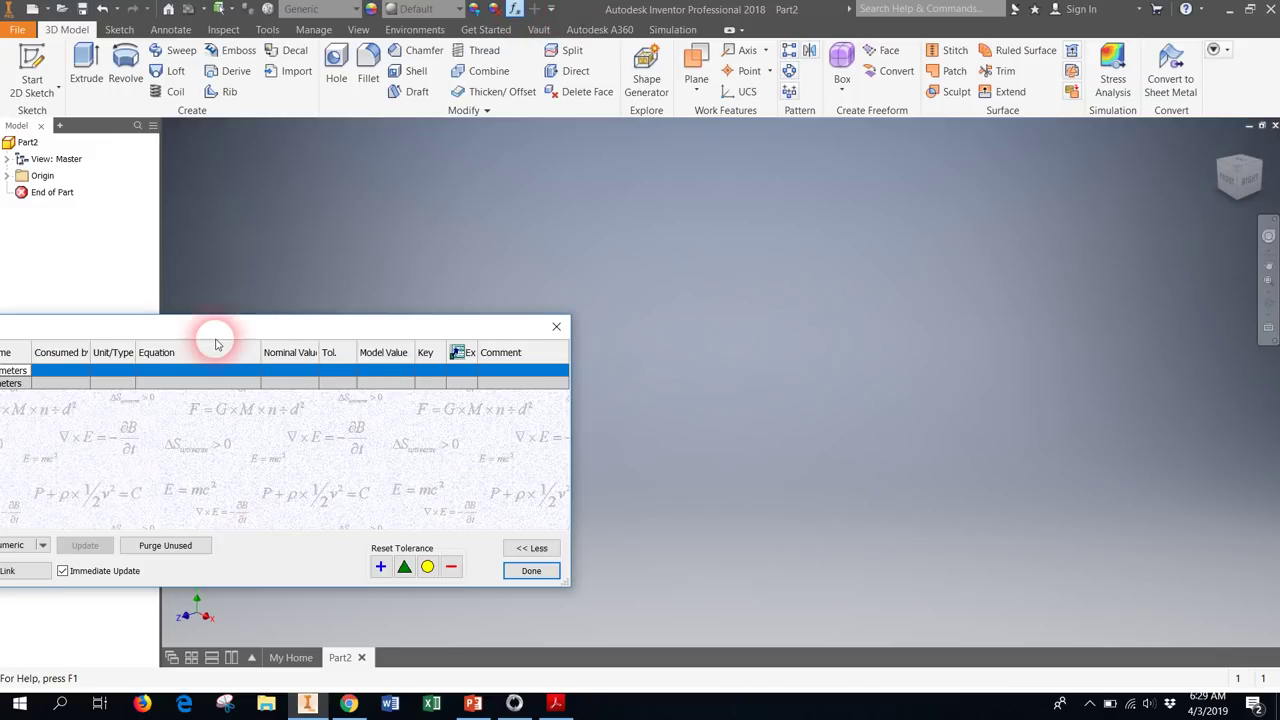
pyautogui.moveTo(218, 340); pyautogui.dragTo(553, 249)
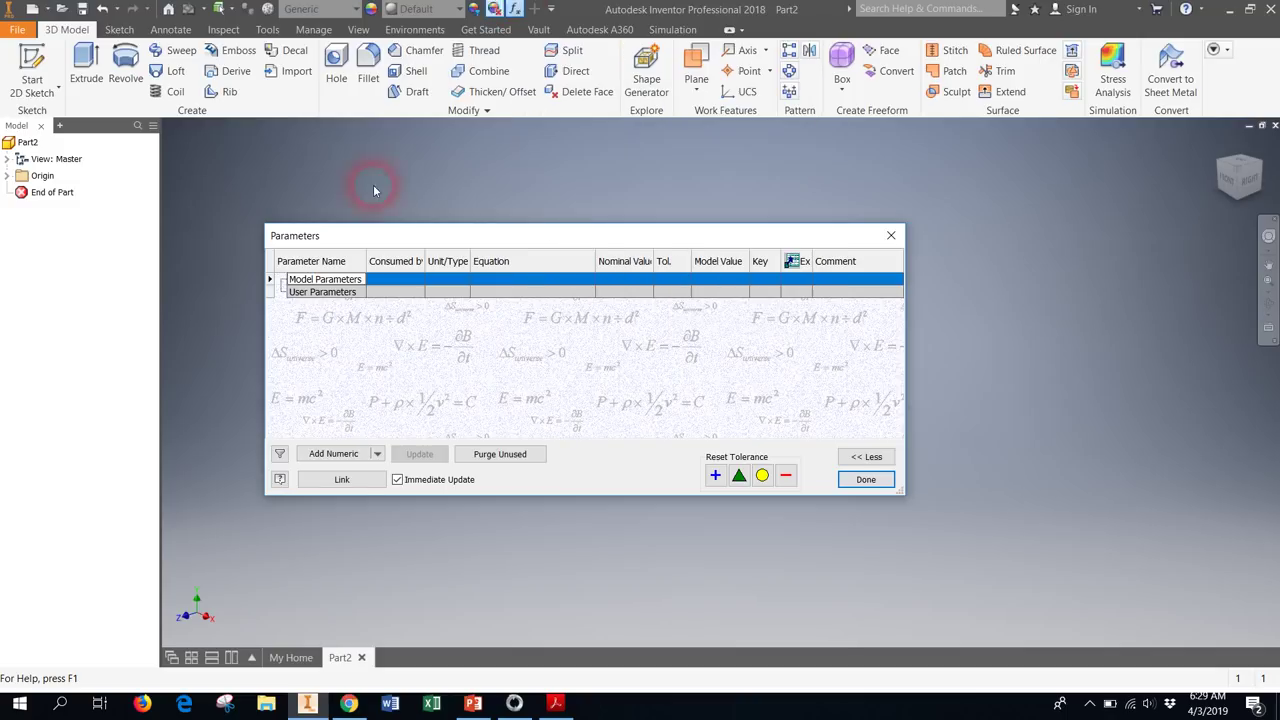
pyautogui.click(350, 459)
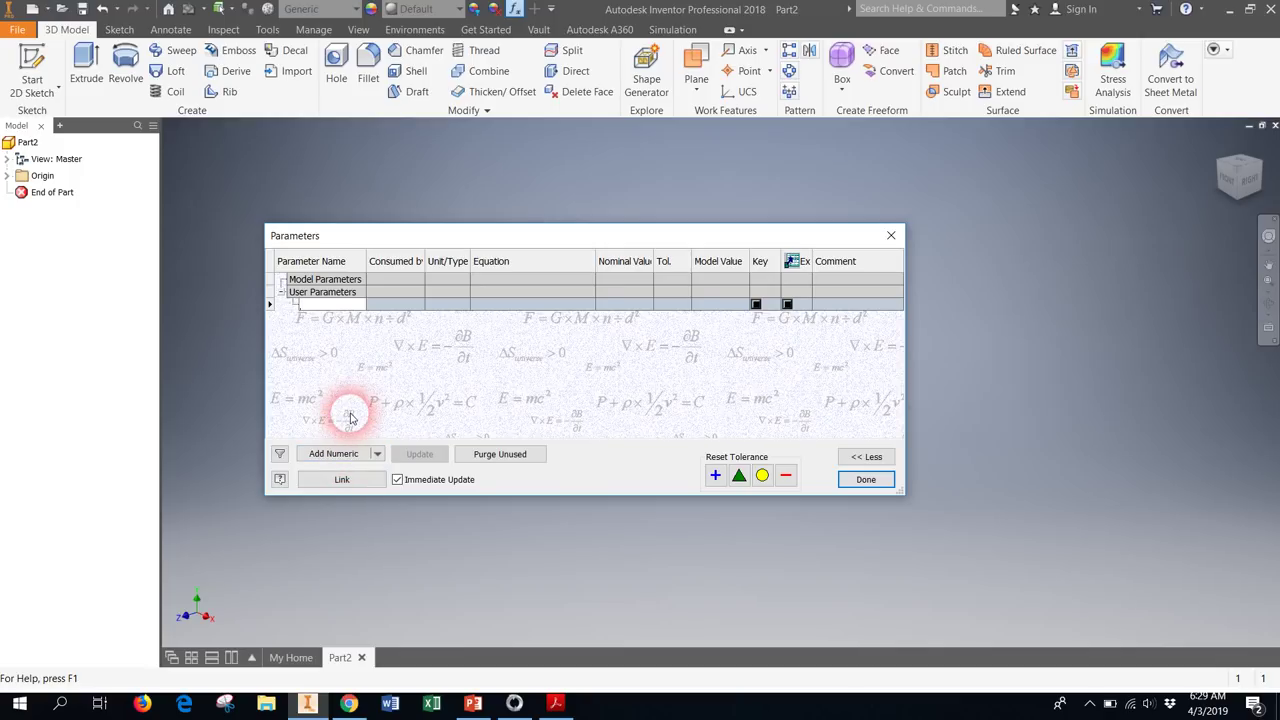
pyautogui.write('d')
pyautogui.press('Return')
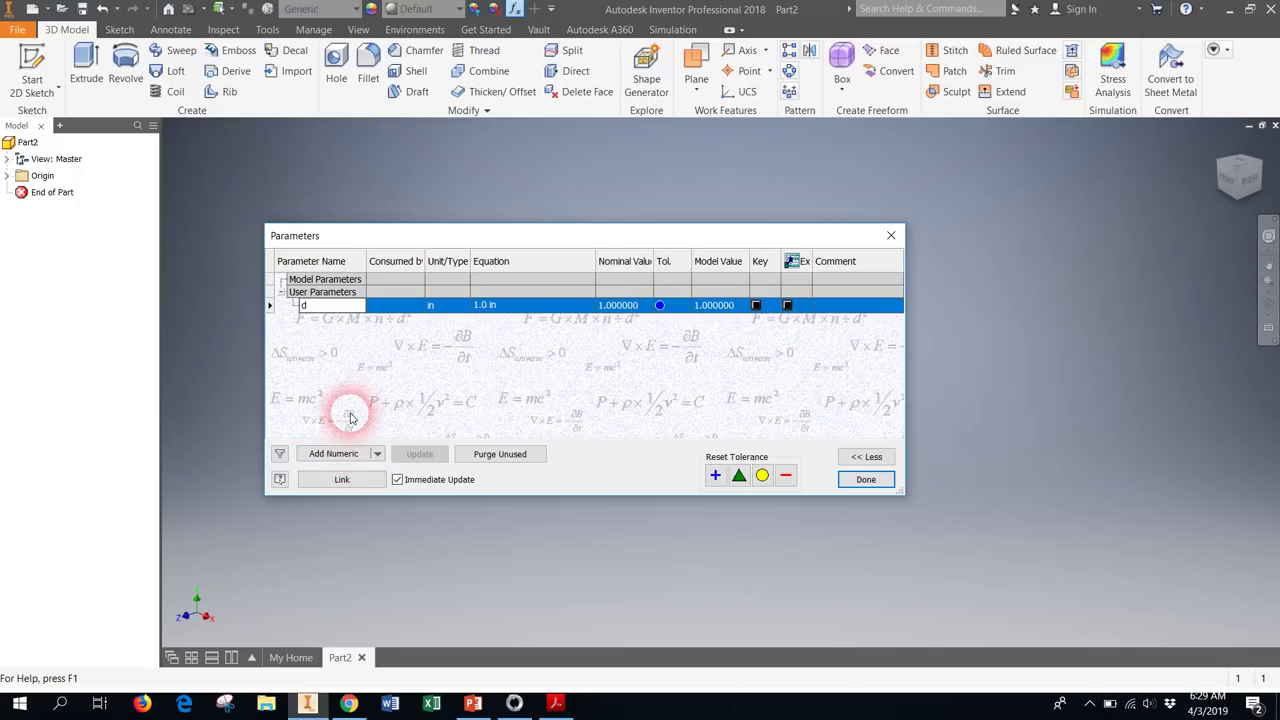
# Set parameter d to 2 in, close the list, and view the Parametric Constraints PDF
pyautogui.click(491, 310)
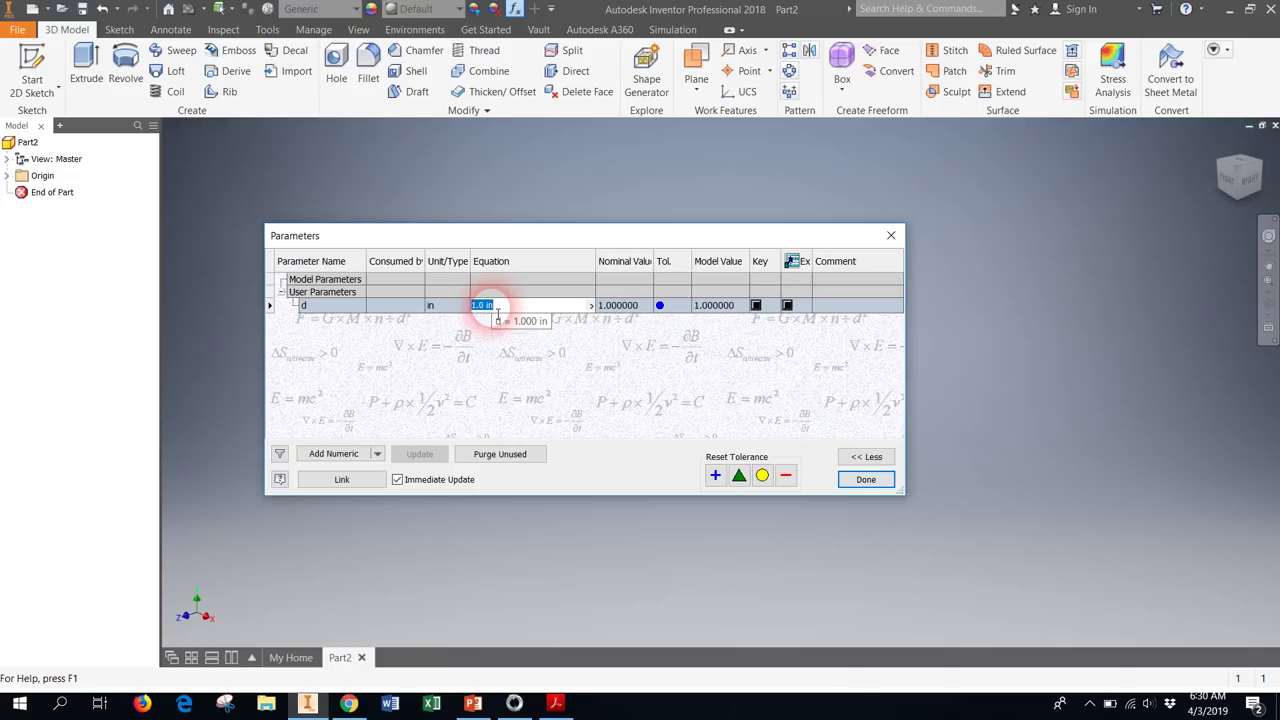
pyautogui.write('2')
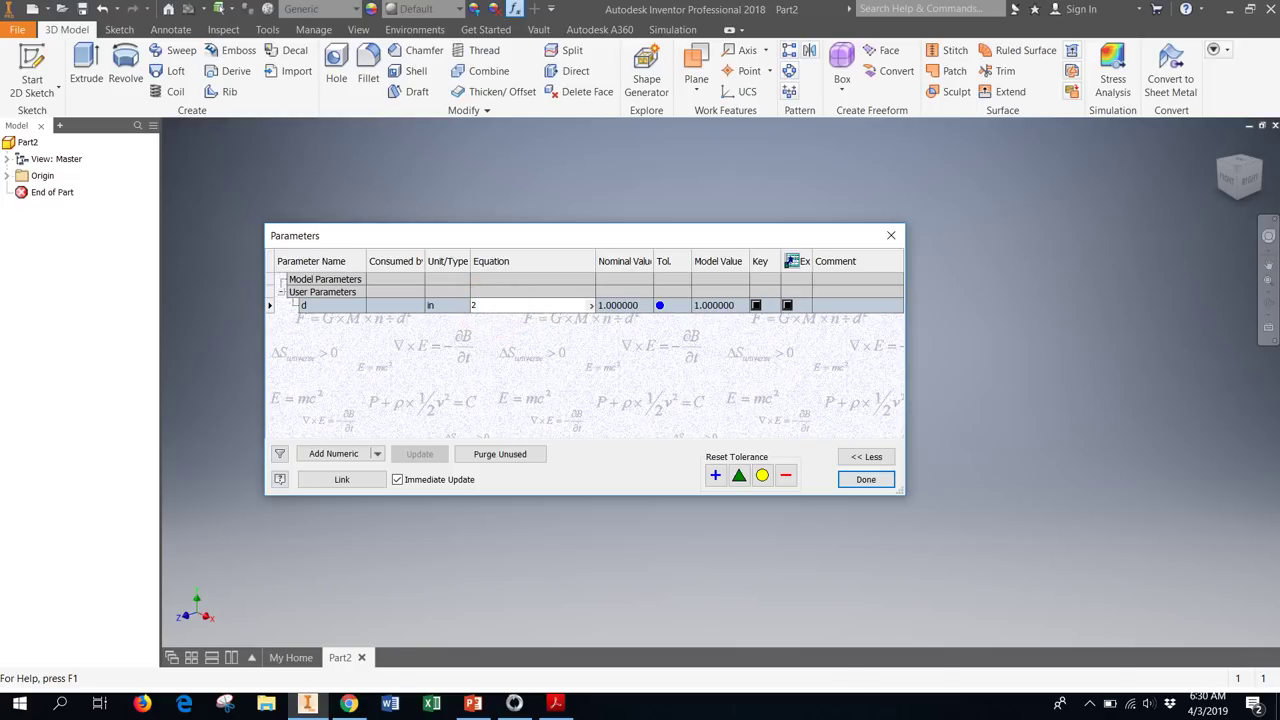
pyautogui.click(490, 308)
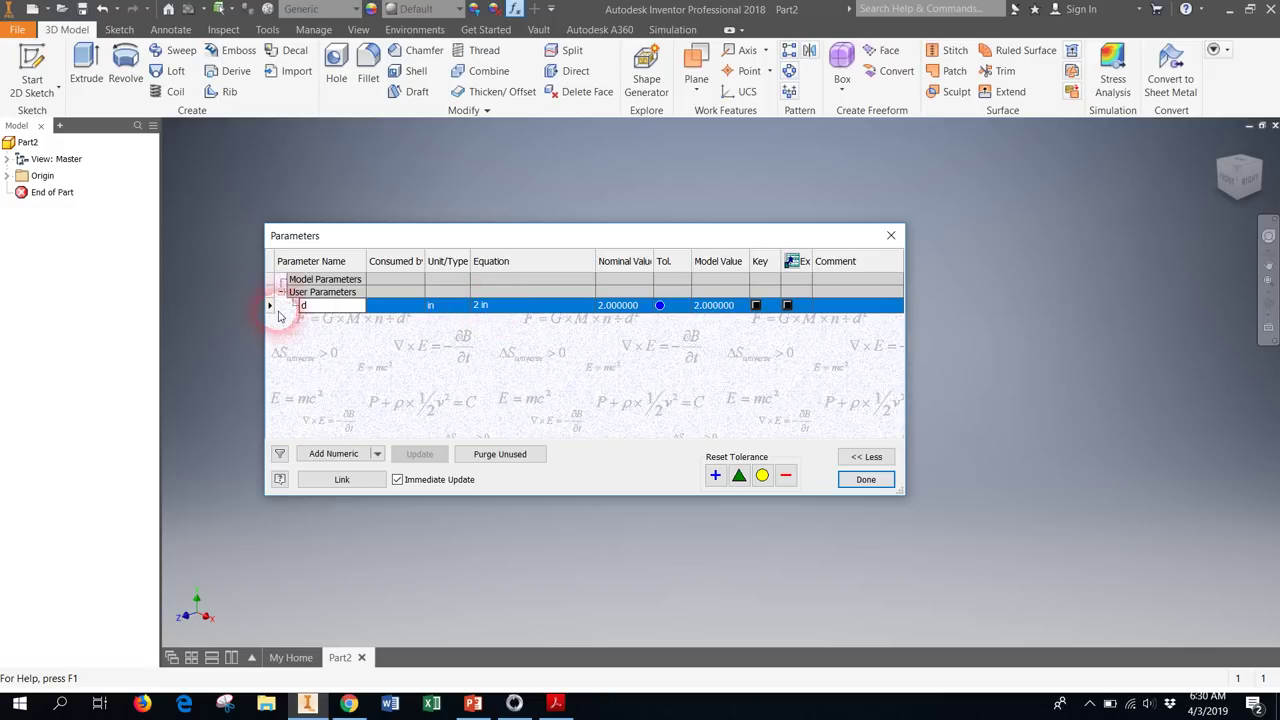
pyautogui.click(866, 480)
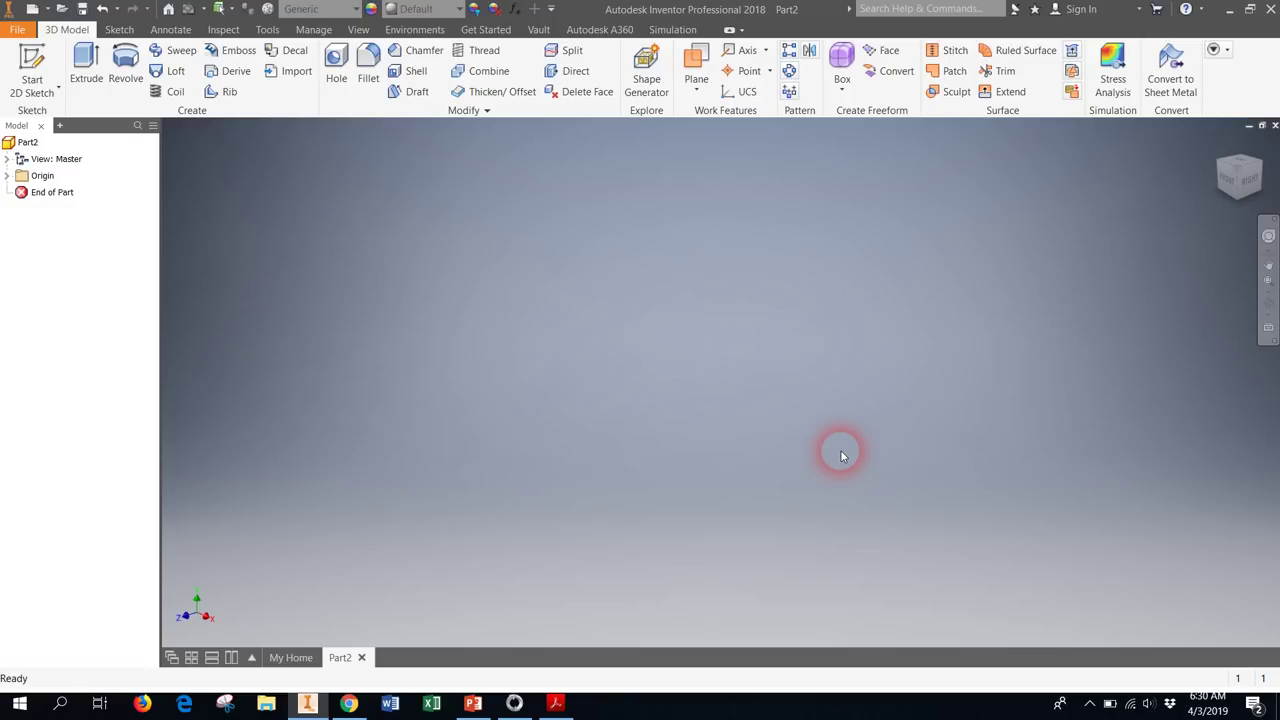
pyautogui.click(556, 700)
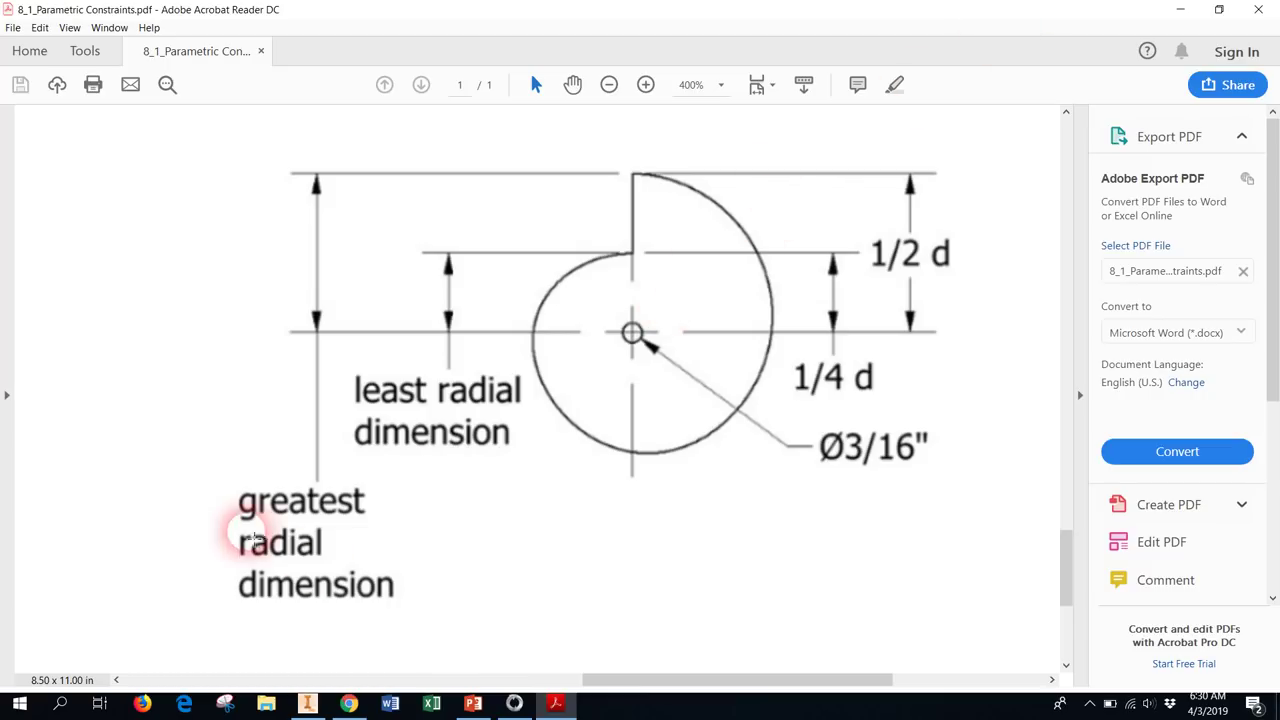
# Start a sketch on the XZ origin plane, roll the view 90°, and enable construction geometry
pyautogui.click(307, 703)
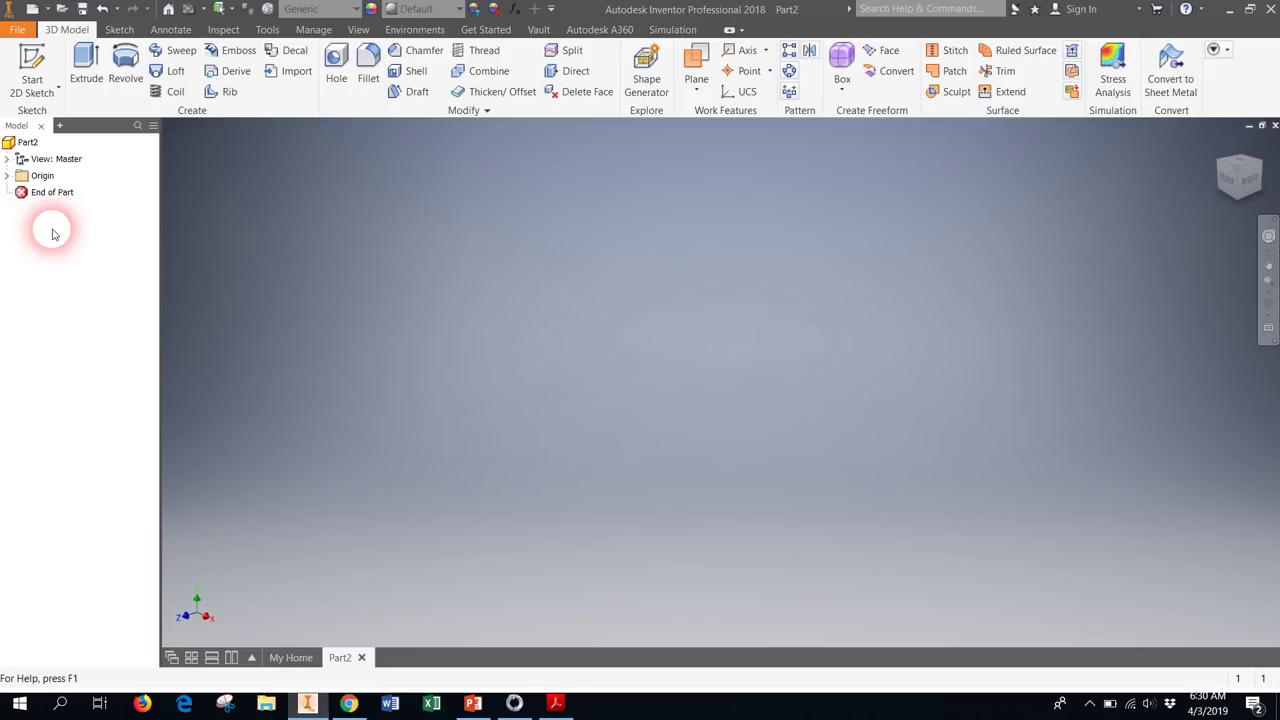
pyautogui.click(31, 62)
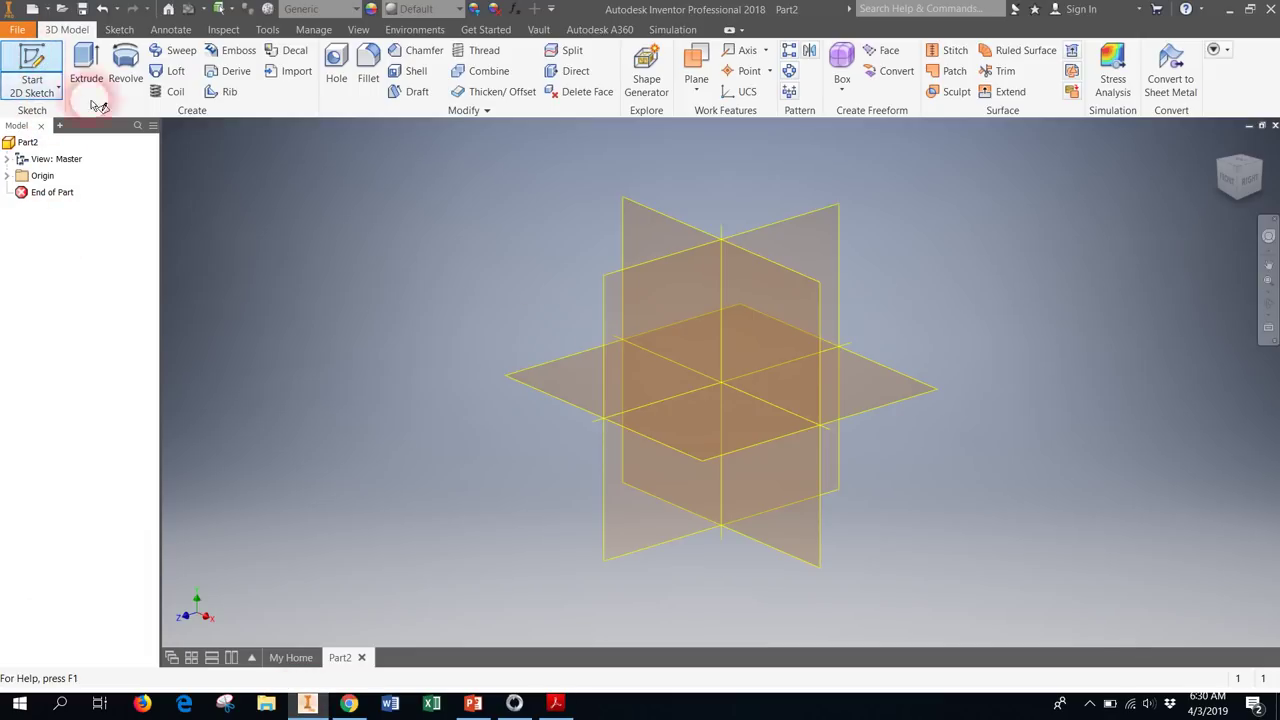
pyautogui.click(668, 408)
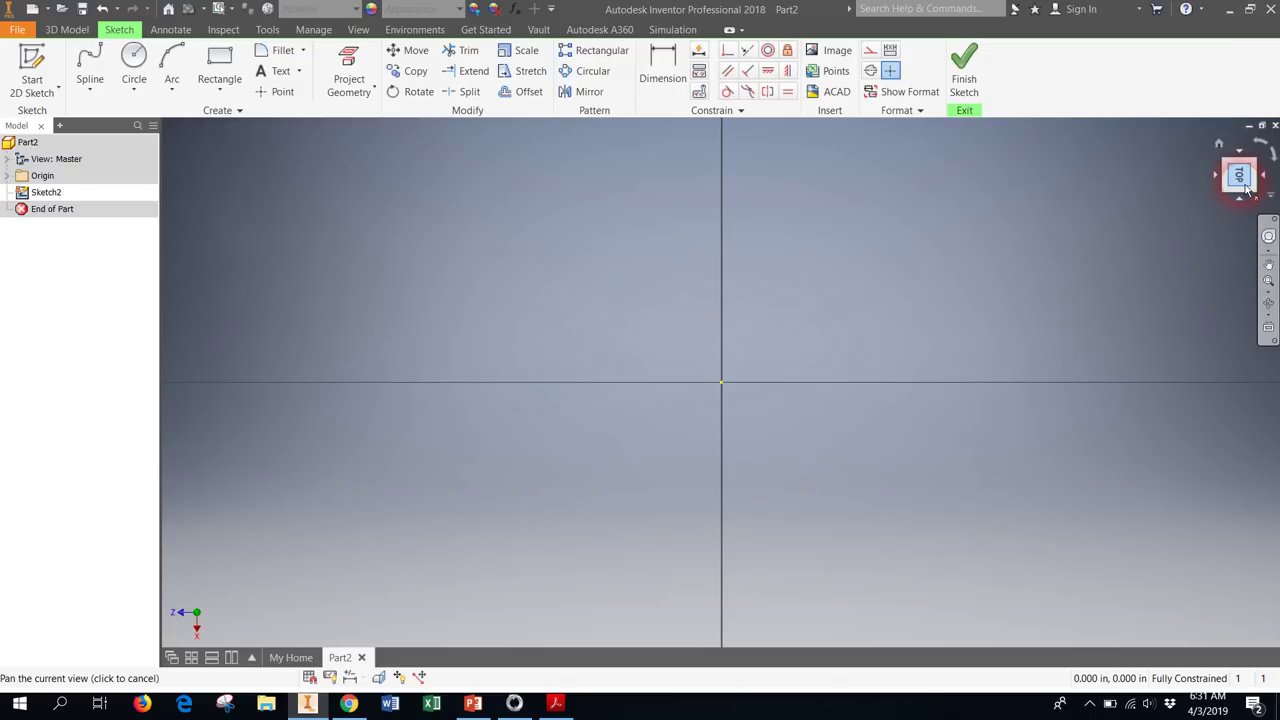
pyautogui.click(1262, 147)
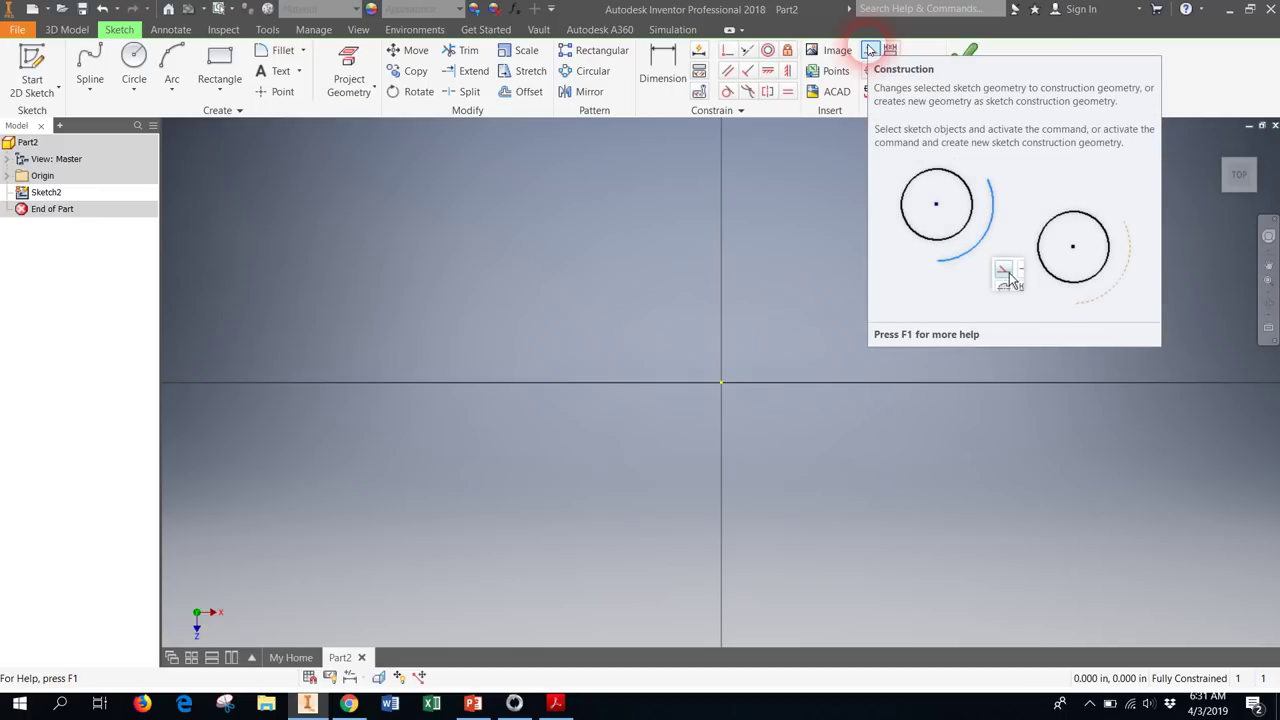
pyautogui.click(869, 53)
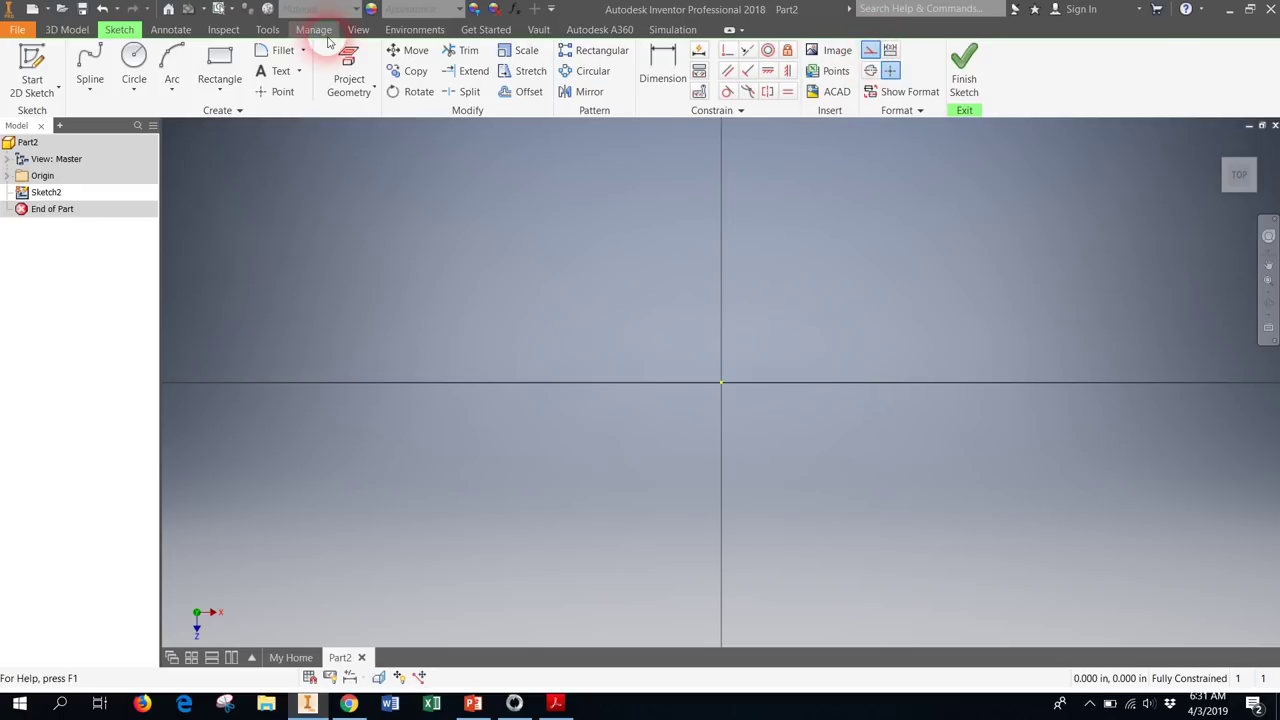
# Draw a construction circle centred on the origin with diameter d (2.000)
pyautogui.click(134, 60)
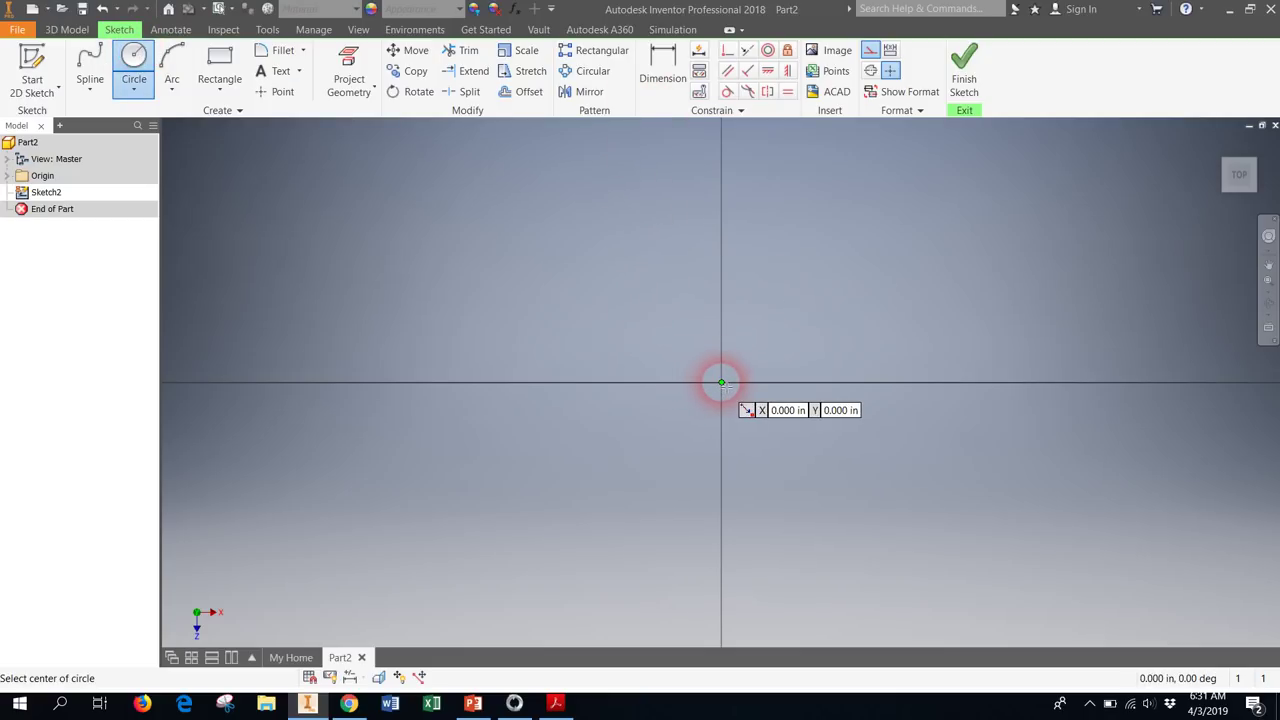
pyautogui.click(721, 382)
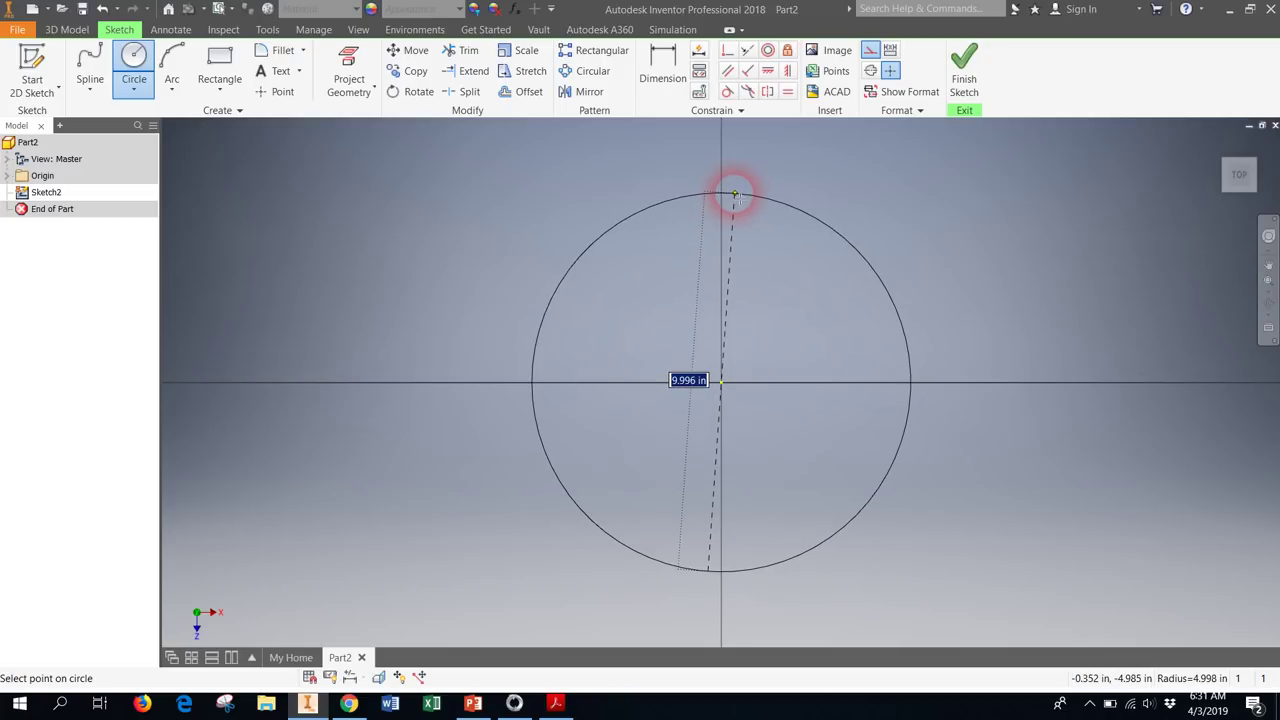
pyautogui.write('00')
pyautogui.press('Return')
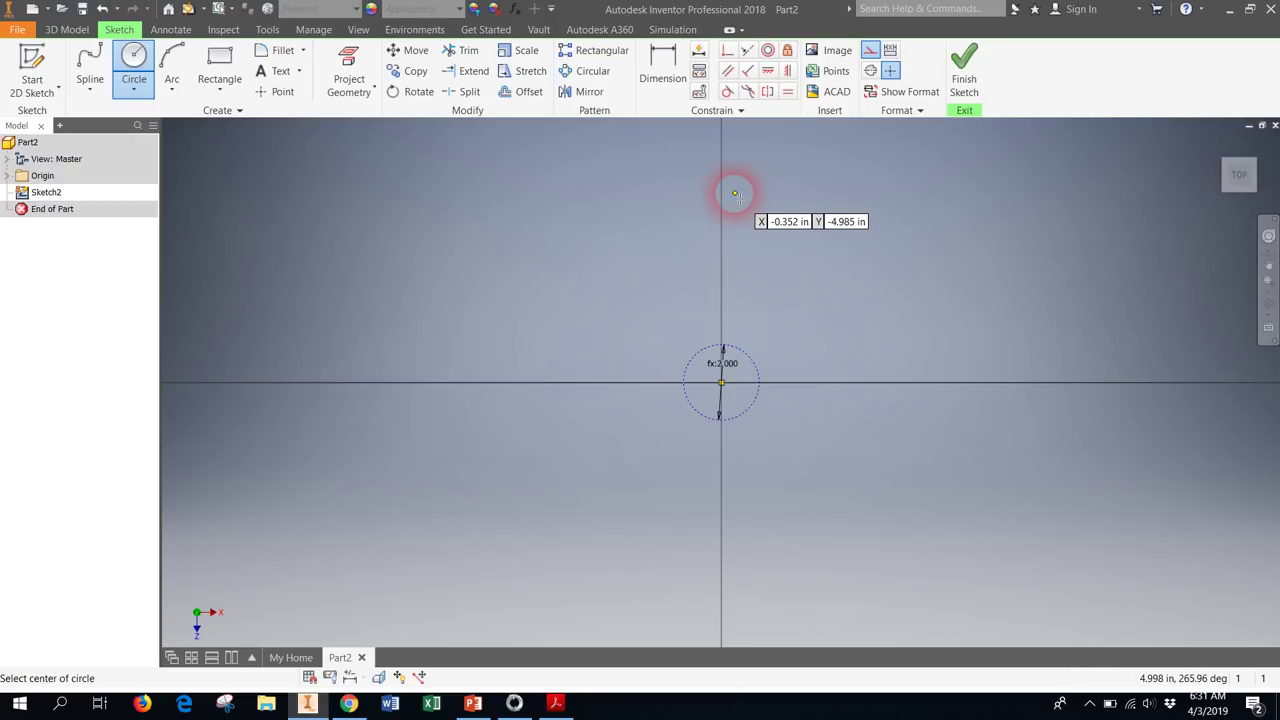
pyautogui.scroll(5, 822, 389)
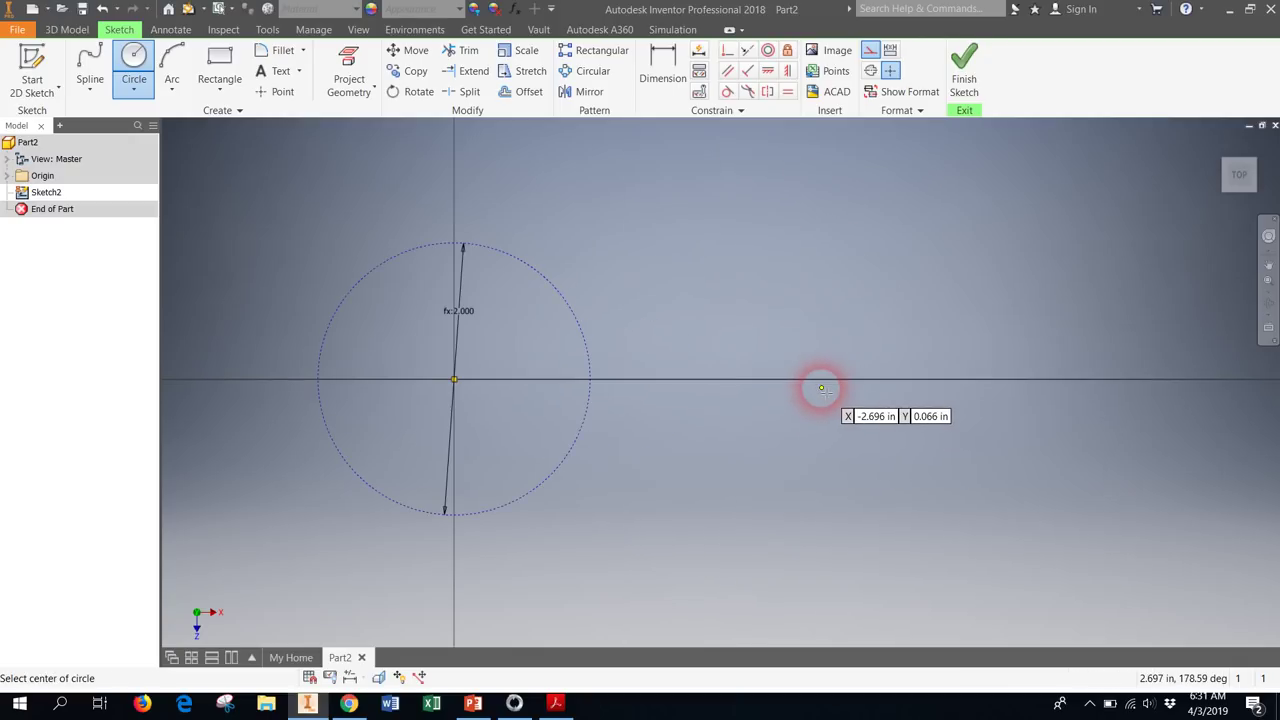
pyautogui.moveTo(822, 389)
pyautogui.mouseDown(button='middle')
pyautogui.moveTo(908, 386)
pyautogui.moveTo(1131, 434)
pyautogui.moveTo(1120, 414)
pyautogui.moveTo(1245, 369)
pyautogui.mouseUp(button='middle')
pyautogui.scroll(3, 1083, 422)
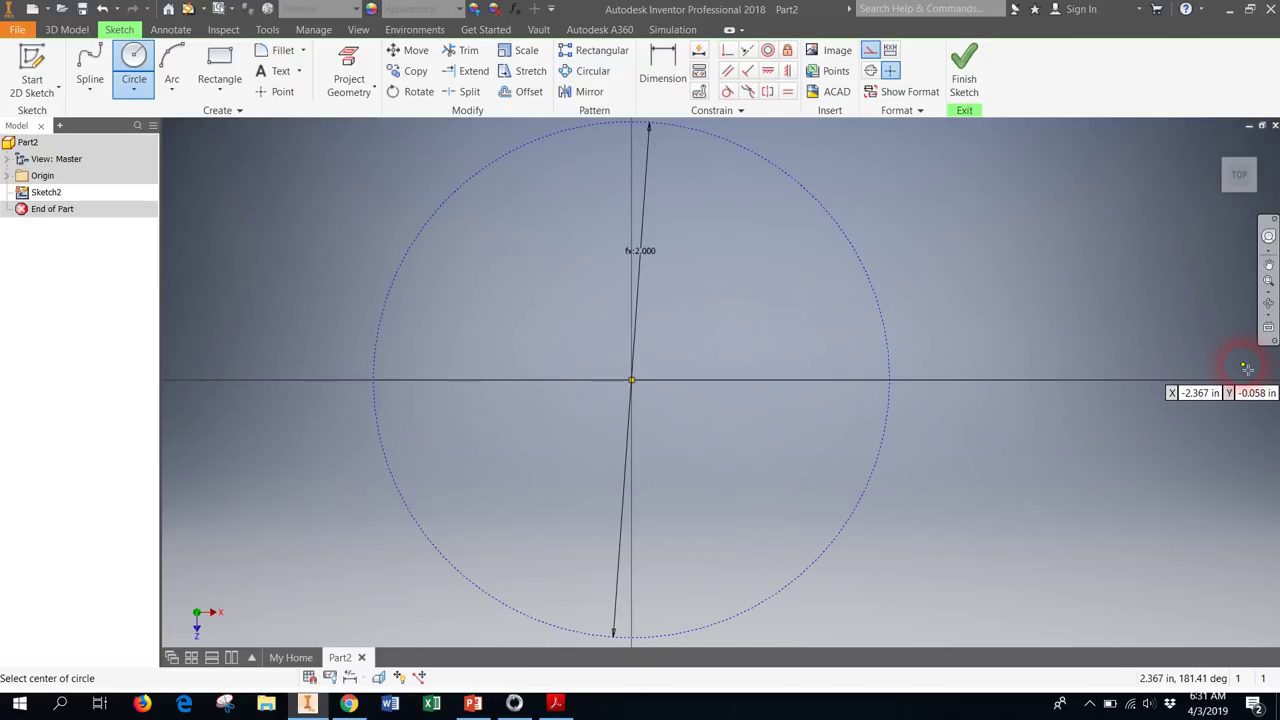
pyautogui.scroll(-3, 1234, 371)
pyautogui.moveTo(1054, 392); pyautogui.dragTo(912, 423, button='middle')
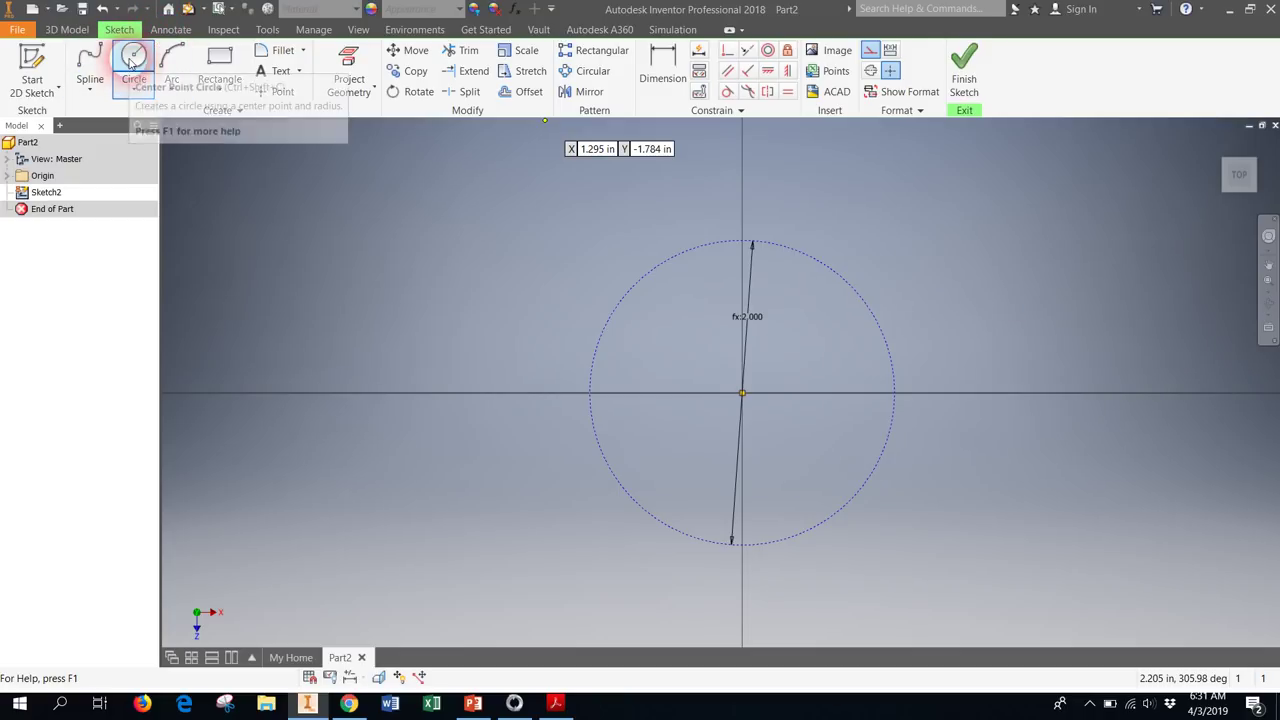
# Add a second concentric construction circle at the origin with diameter d/2 (1.000)
pyautogui.click(133, 60)
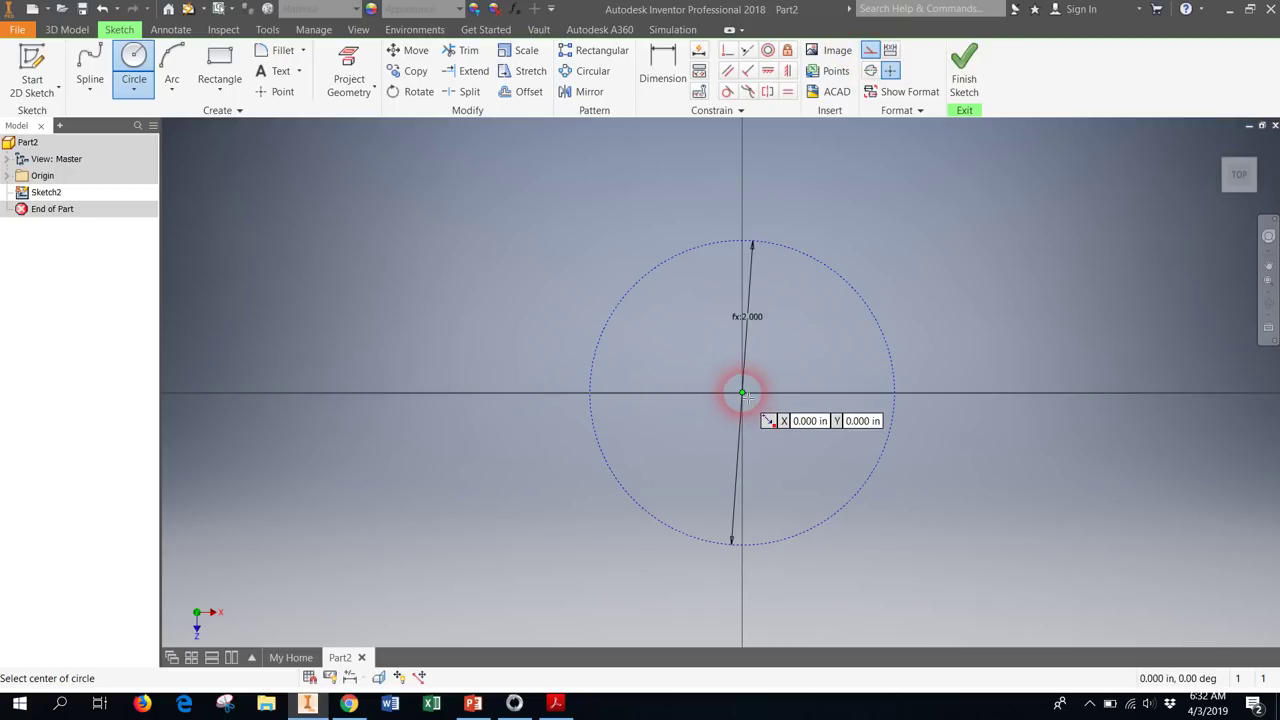
pyautogui.click(742, 393)
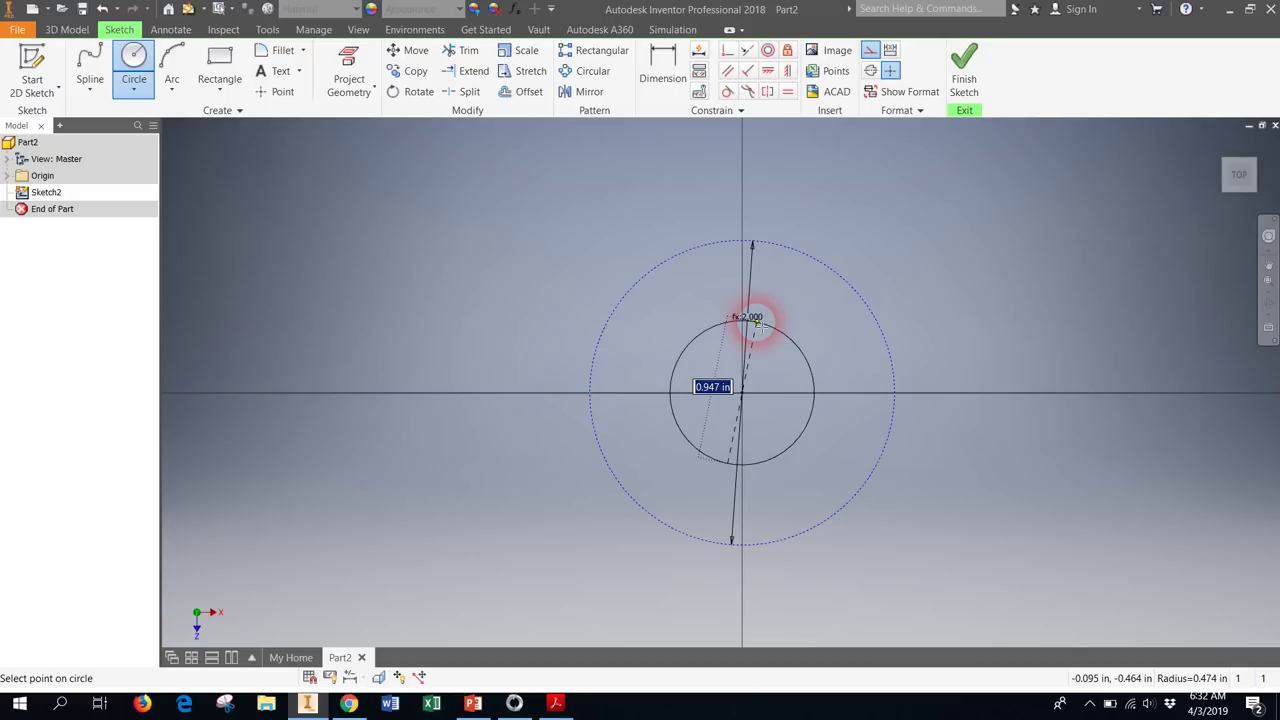
pyautogui.write('000')
pyautogui.press('Return')
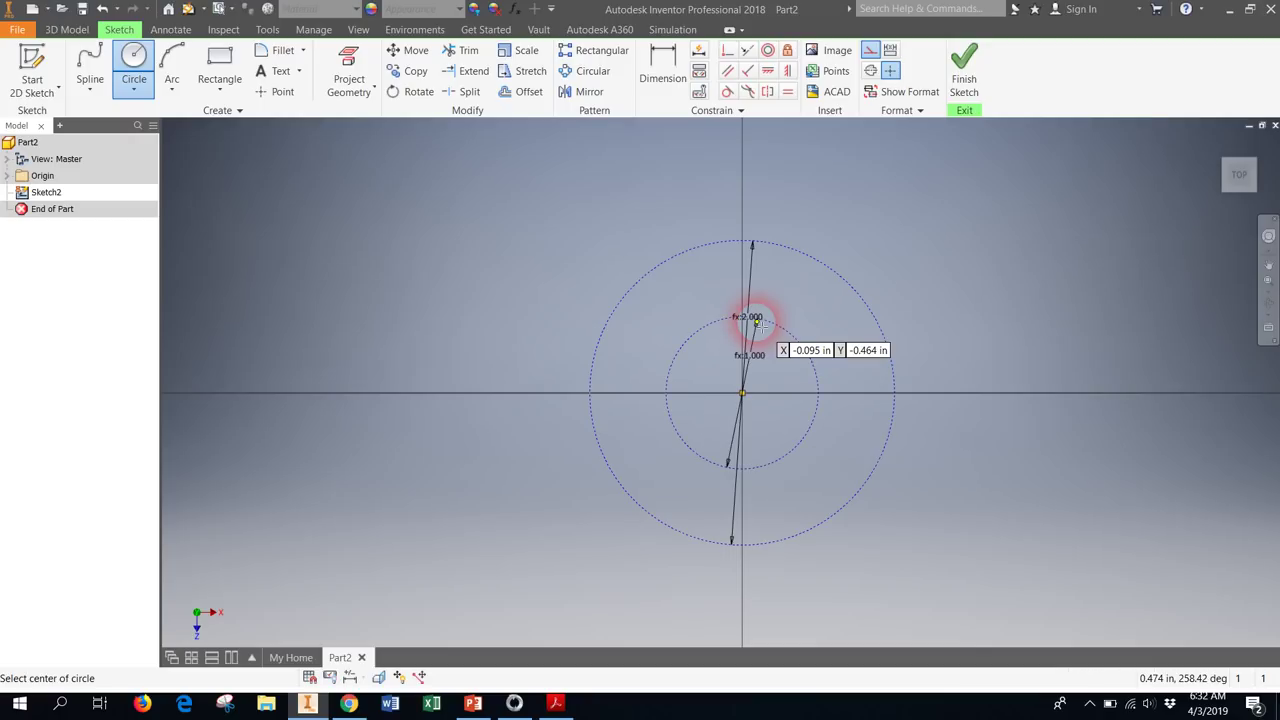
pyautogui.press('Escape')
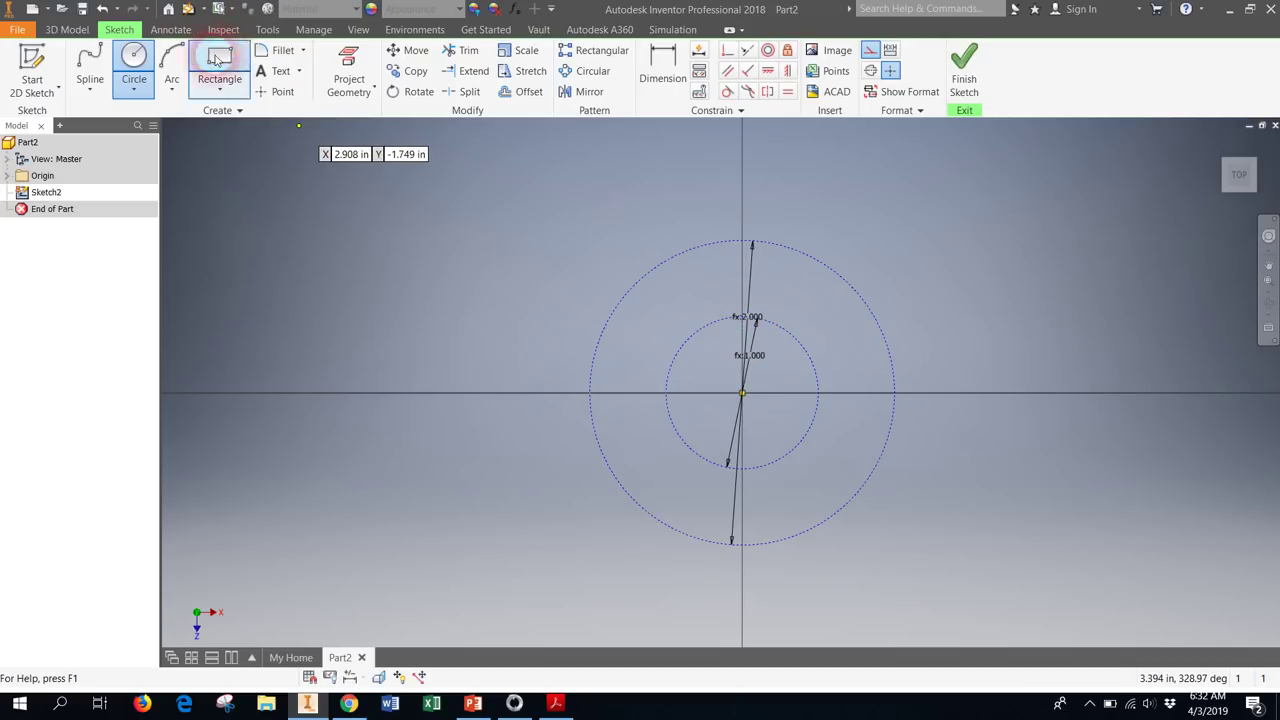
# Turn off construction mode and draw a solid .188 (3/16 in) circle centred on the origin
pyautogui.click(139, 62)
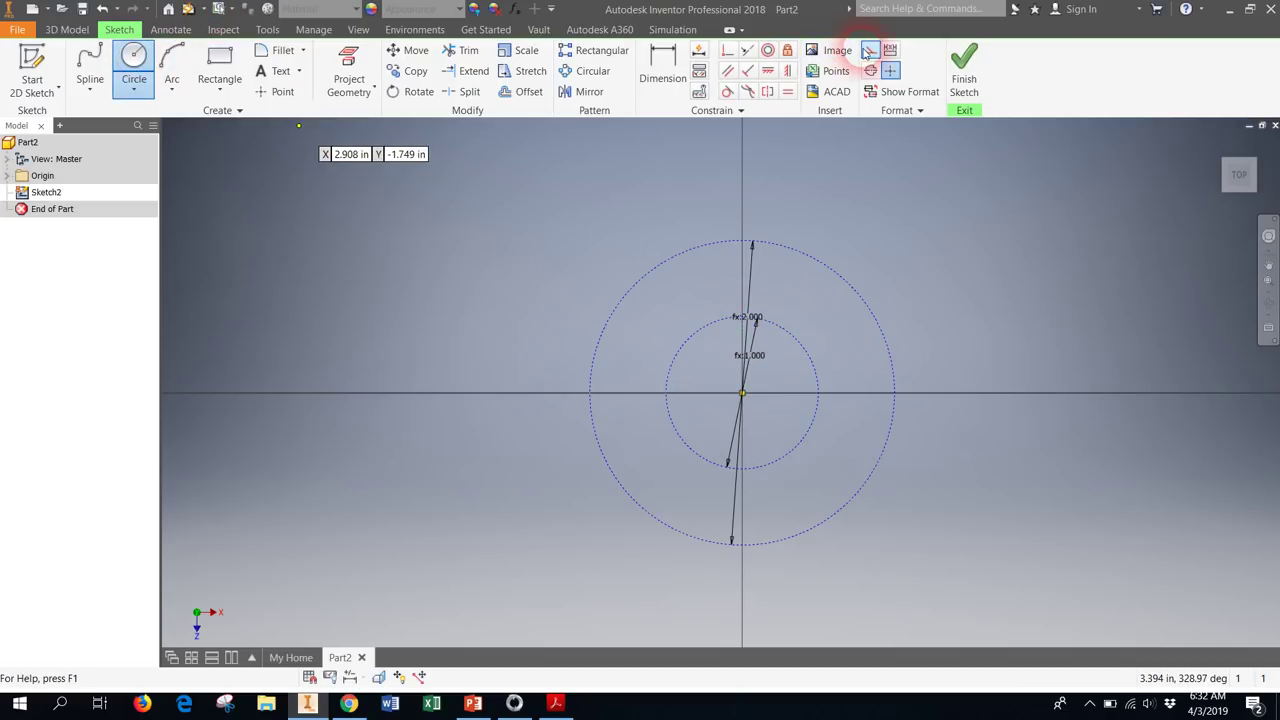
pyautogui.click(871, 51)
pyautogui.click(871, 51)
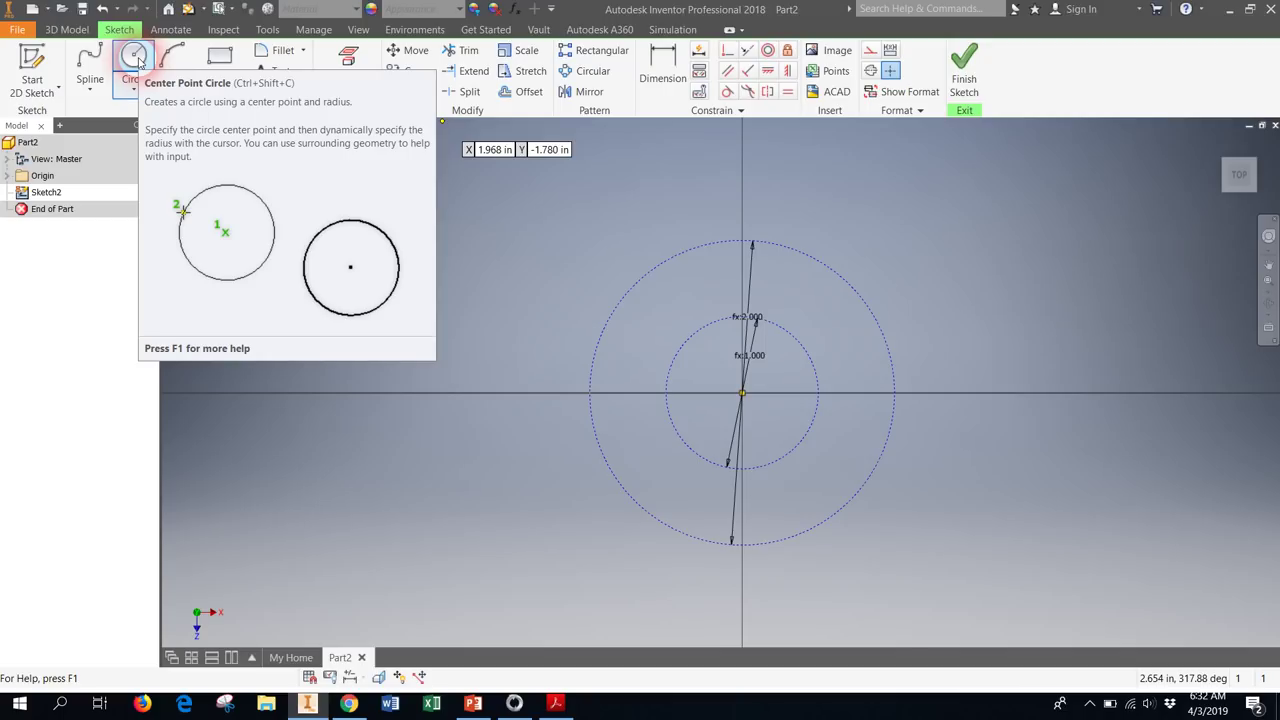
pyautogui.click(135, 58)
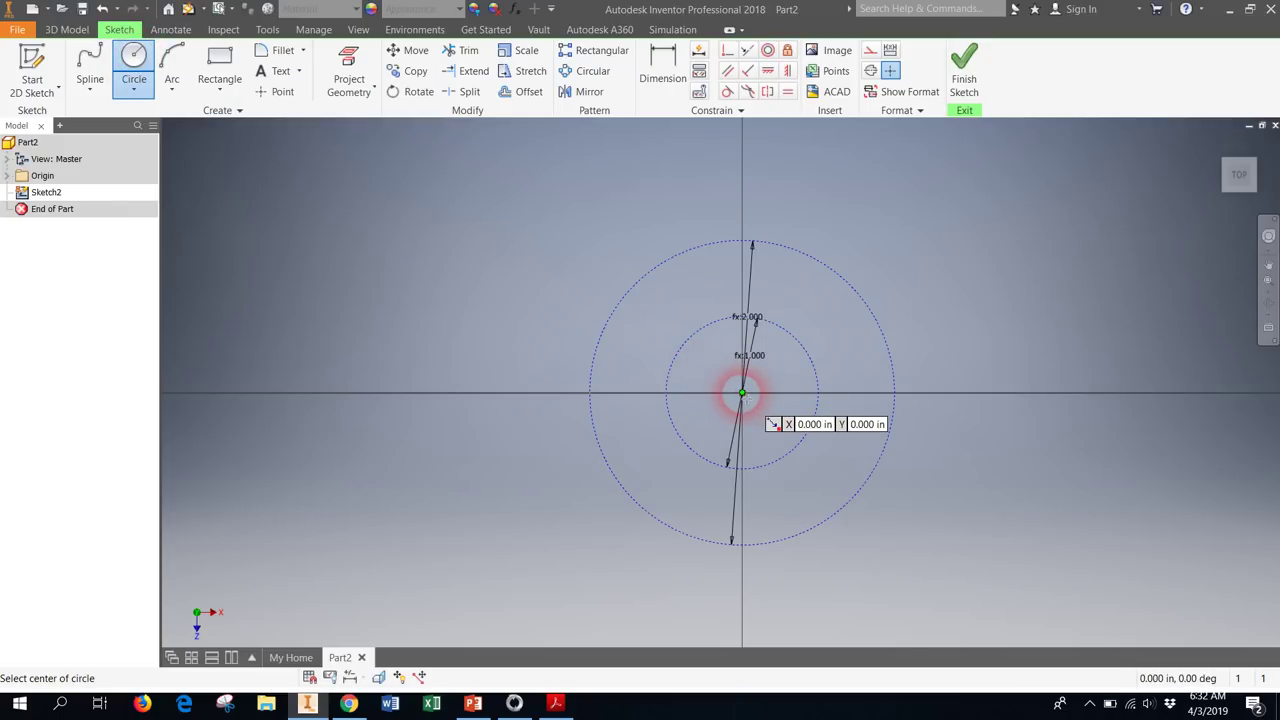
pyautogui.click(741, 393)
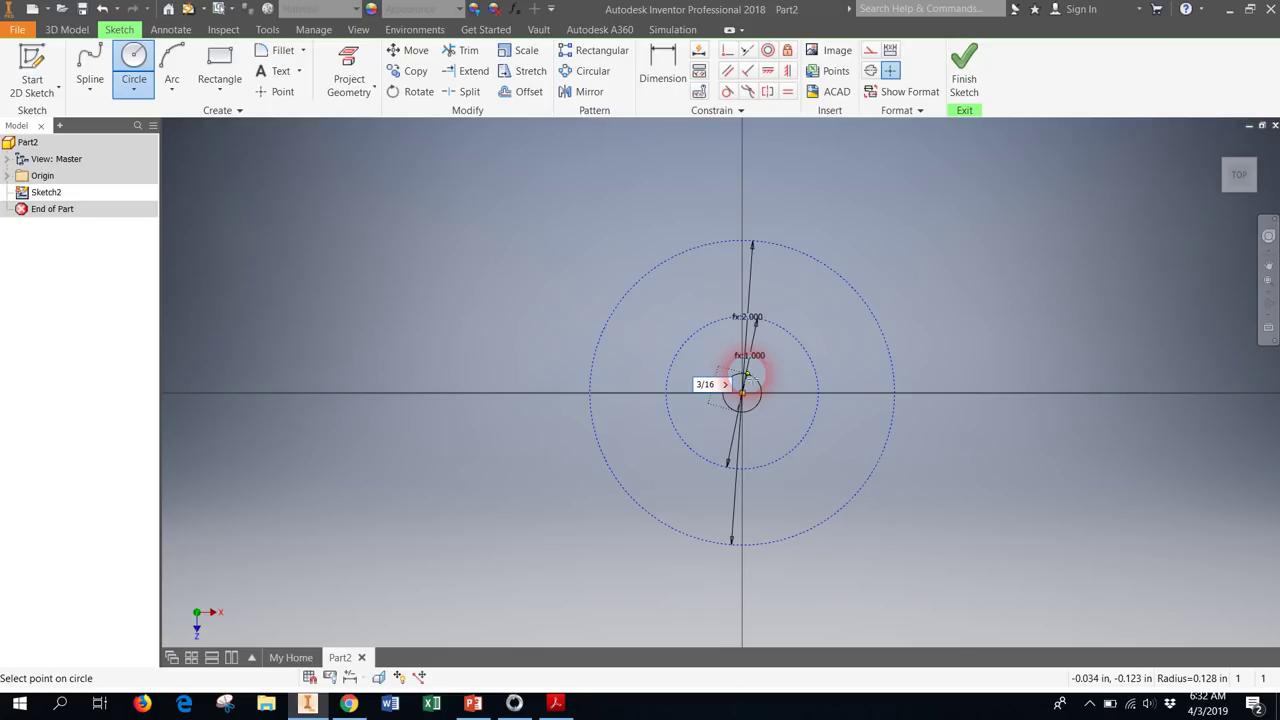
pyautogui.press('Return')
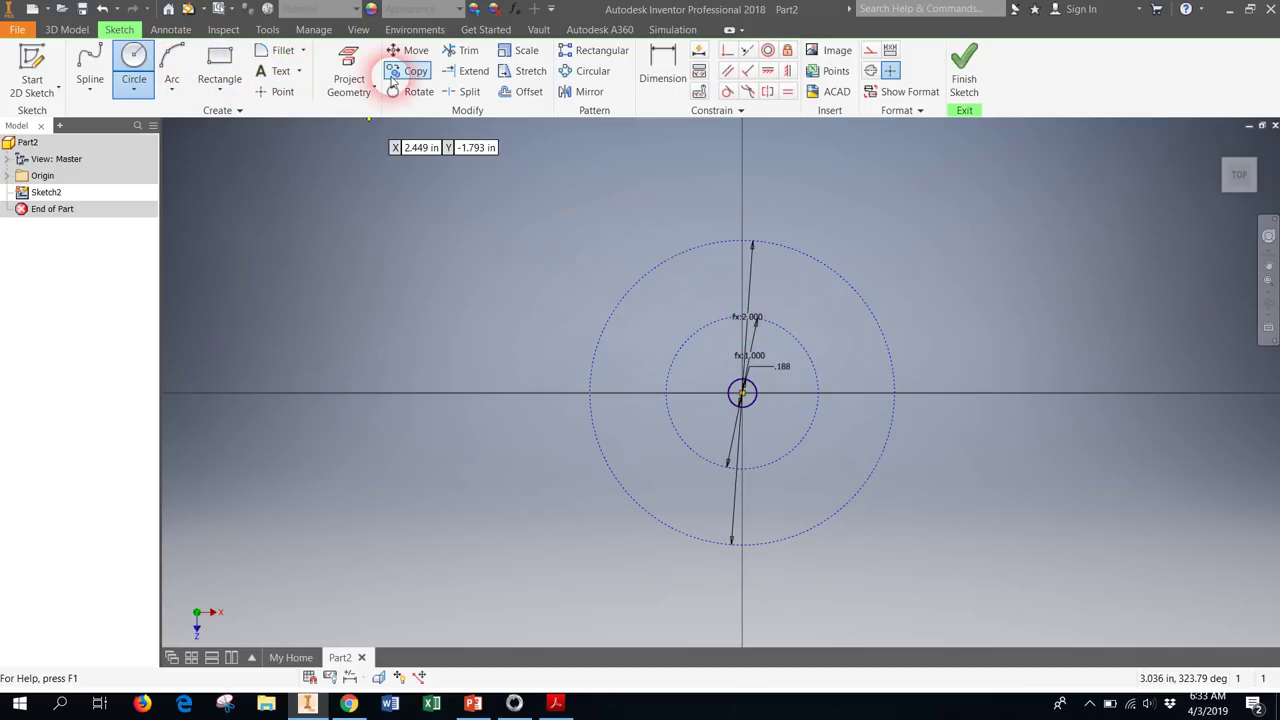
# Draw a vertical line from the origin up to the outer construction circle's top quadrant
pyautogui.click(93, 90)
pyautogui.click(108, 118)
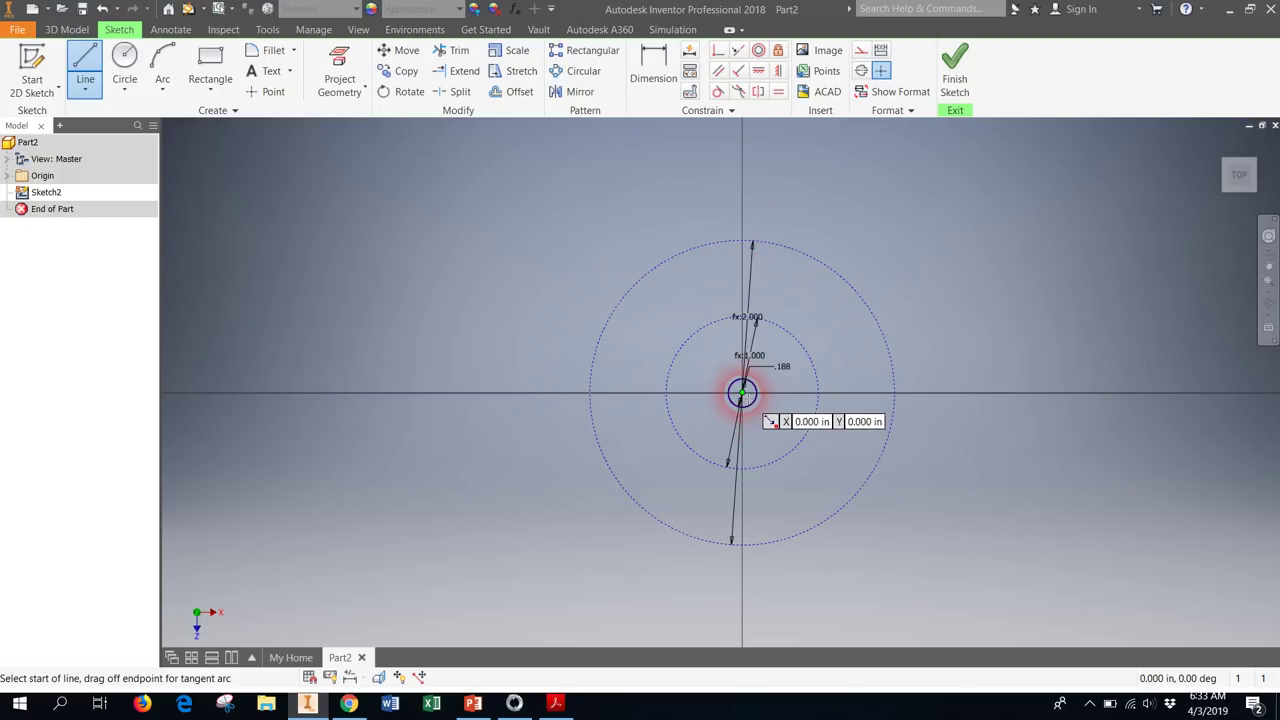
pyautogui.click(741, 393)
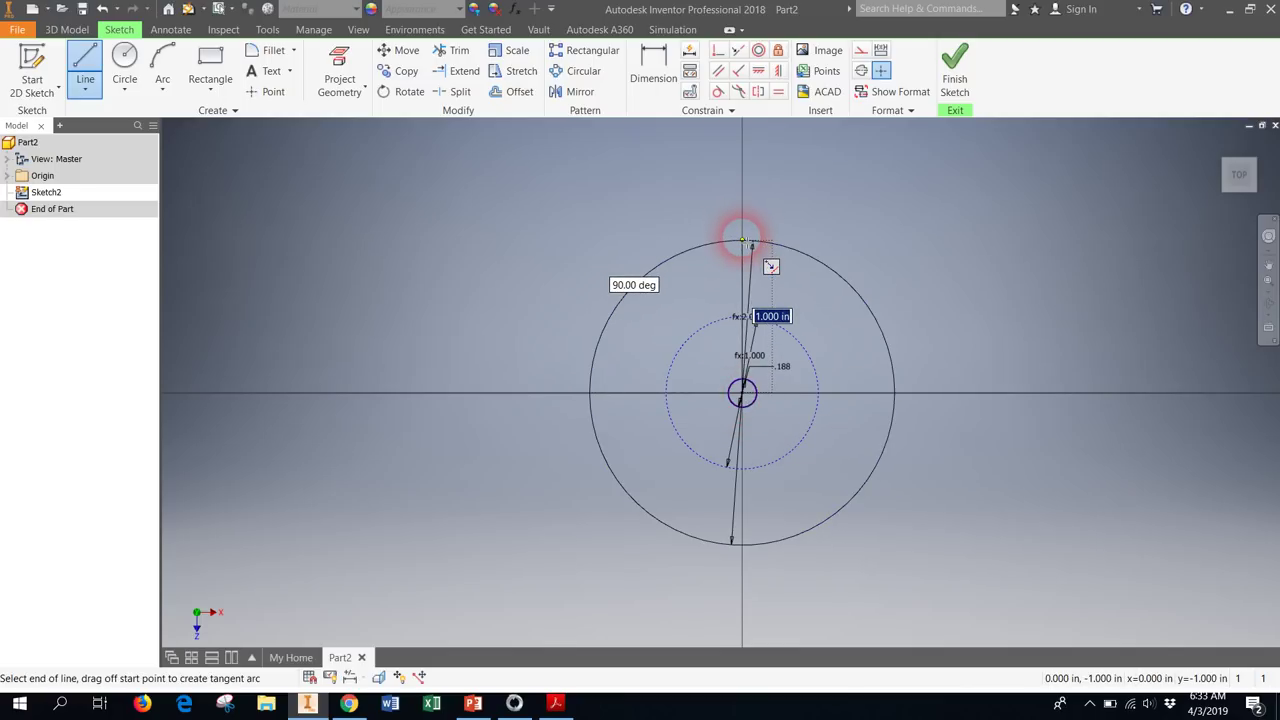
pyautogui.doubleClick(741, 241)
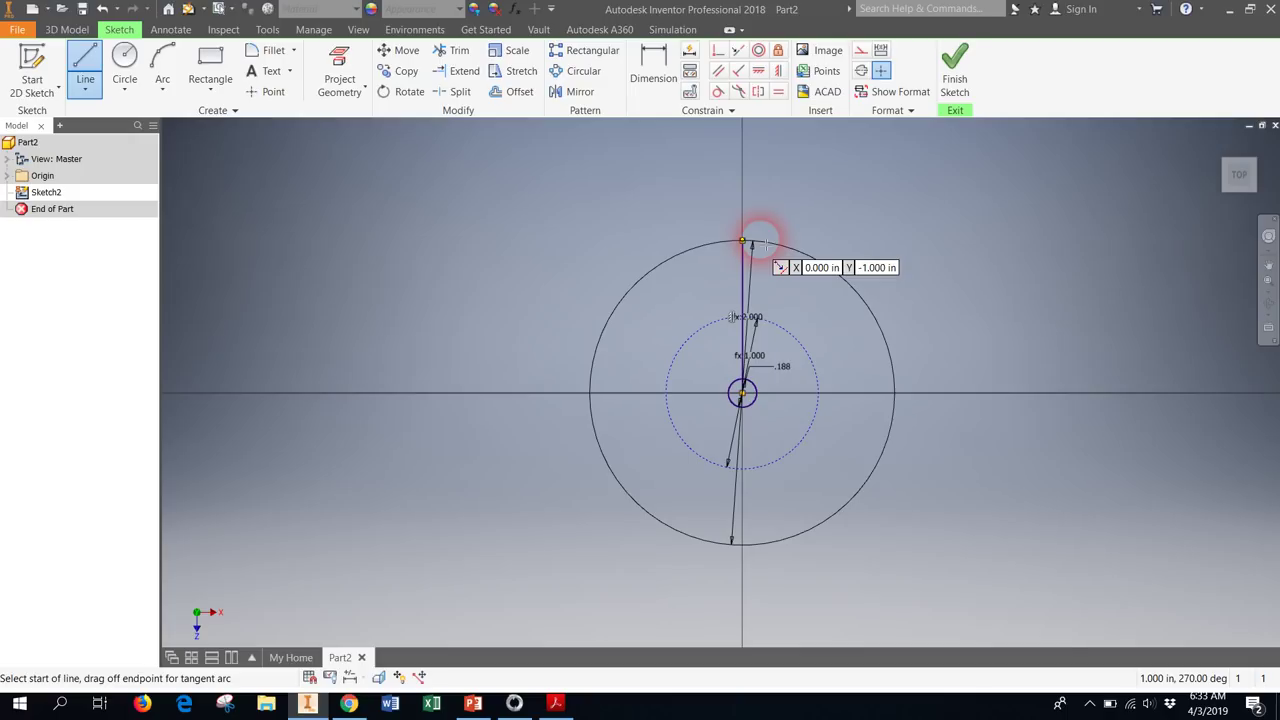
# Trim the vertical line so only the segment between the inner and outer circles remains
pyautogui.press('Escape')
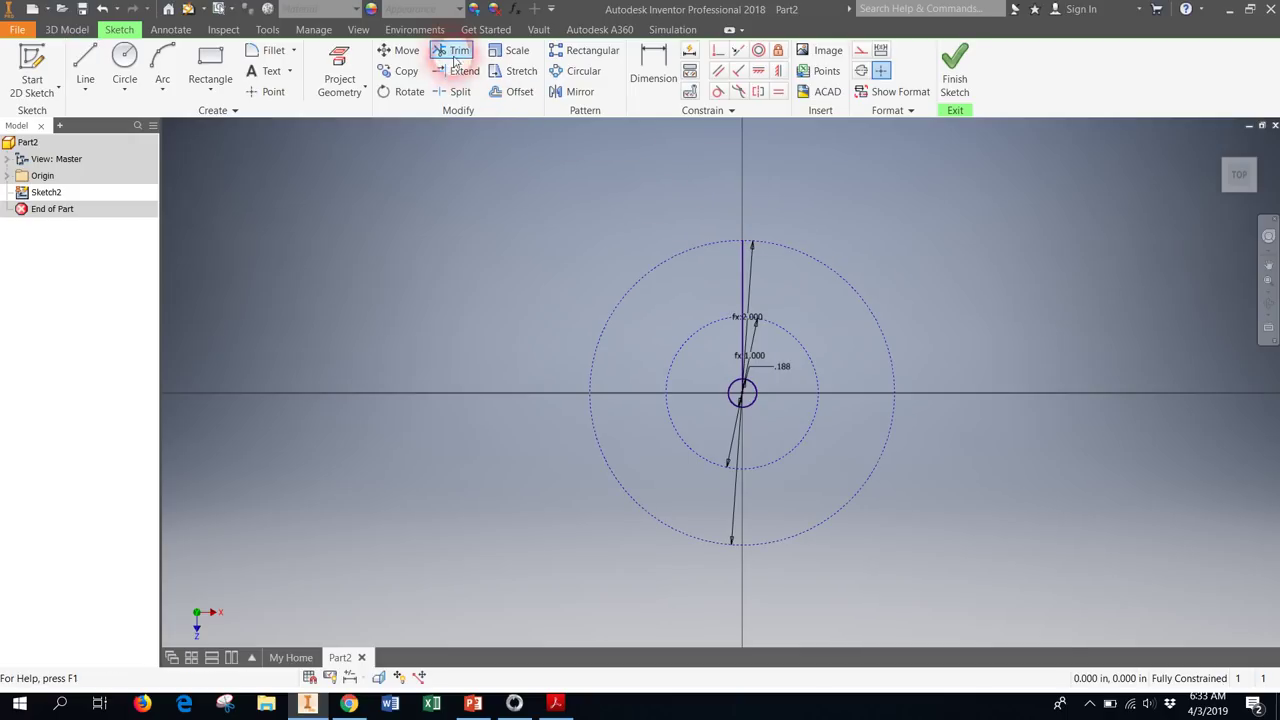
pyautogui.click(455, 55)
pyautogui.scroll(3, 762, 396)
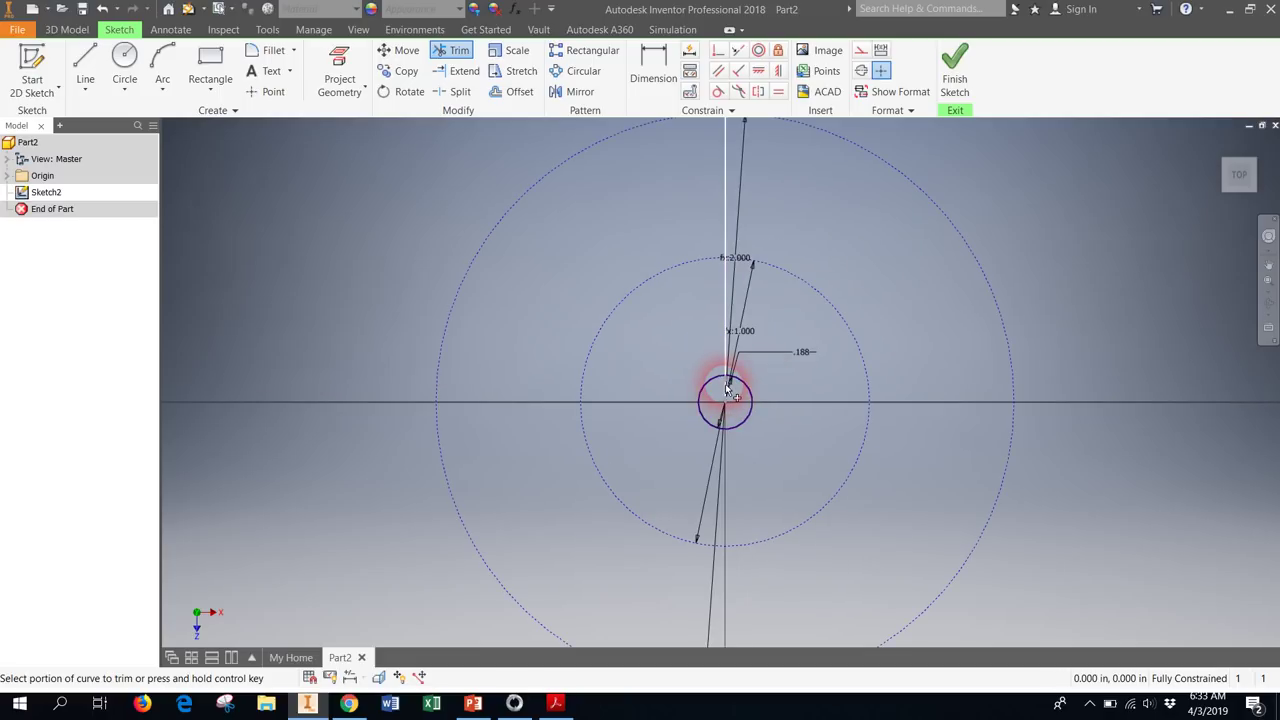
pyautogui.click(728, 392)
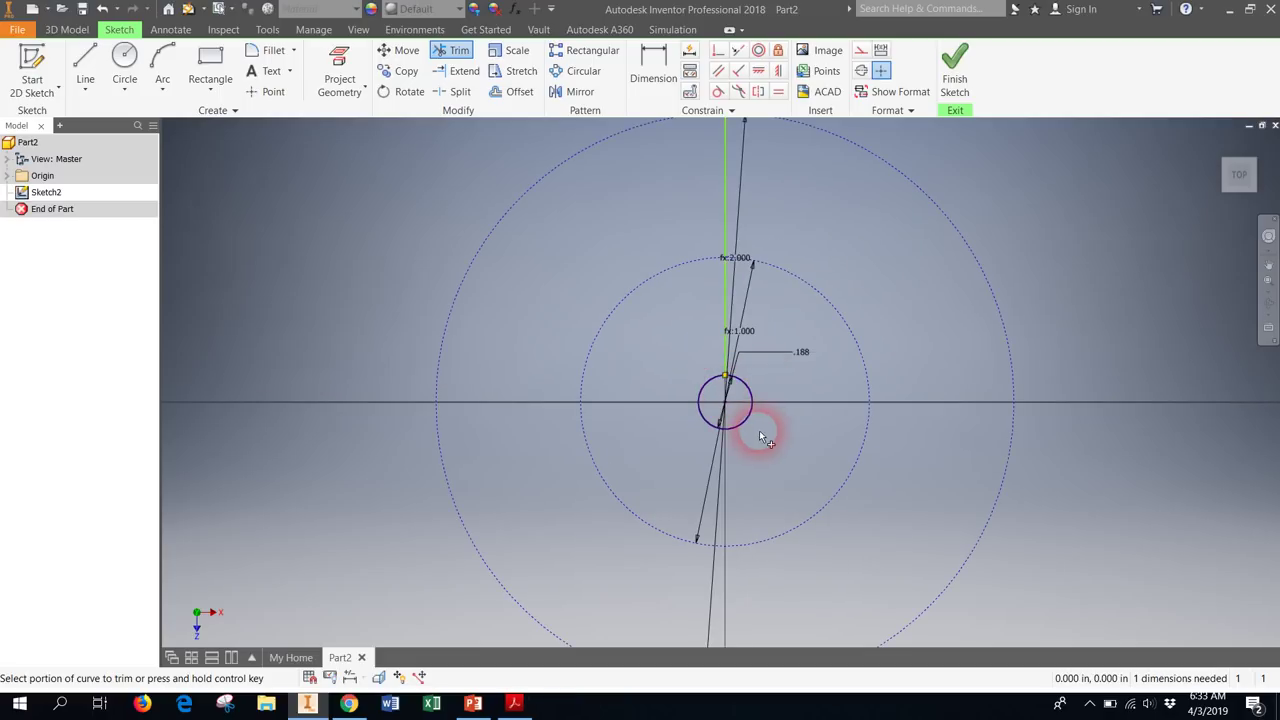
pyautogui.click(728, 305)
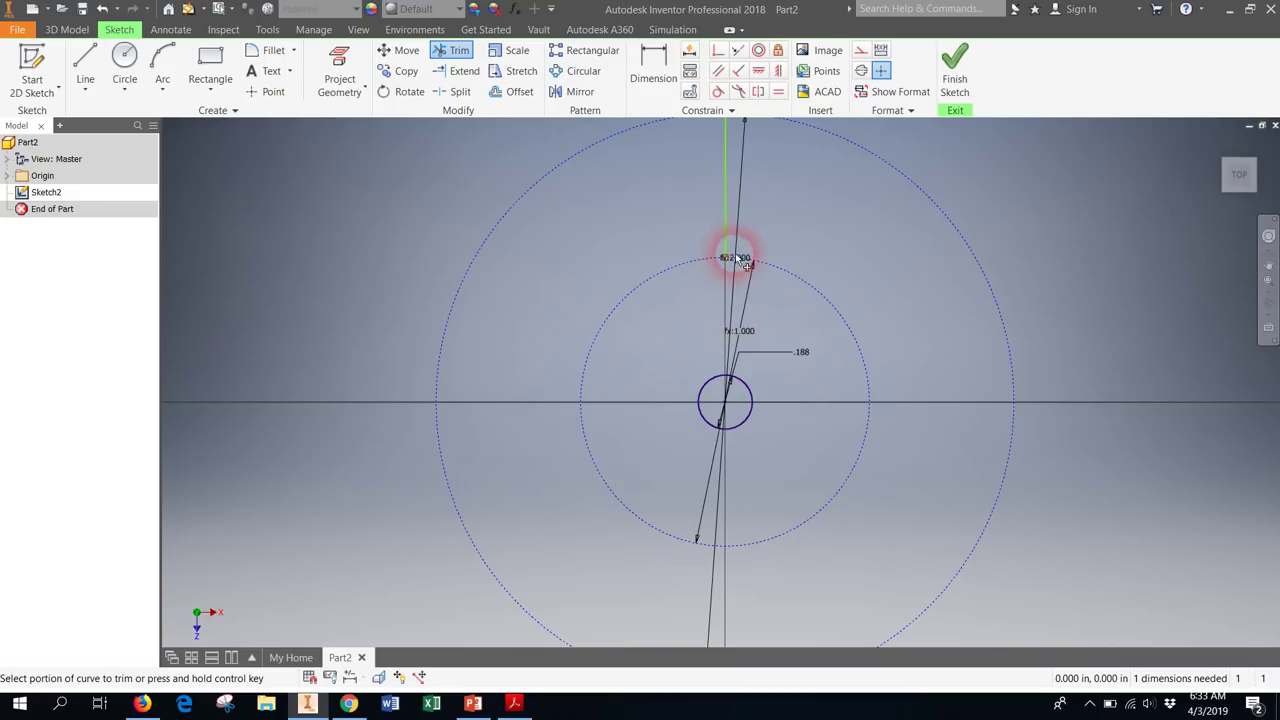
pyautogui.scroll(2, 823, 497)
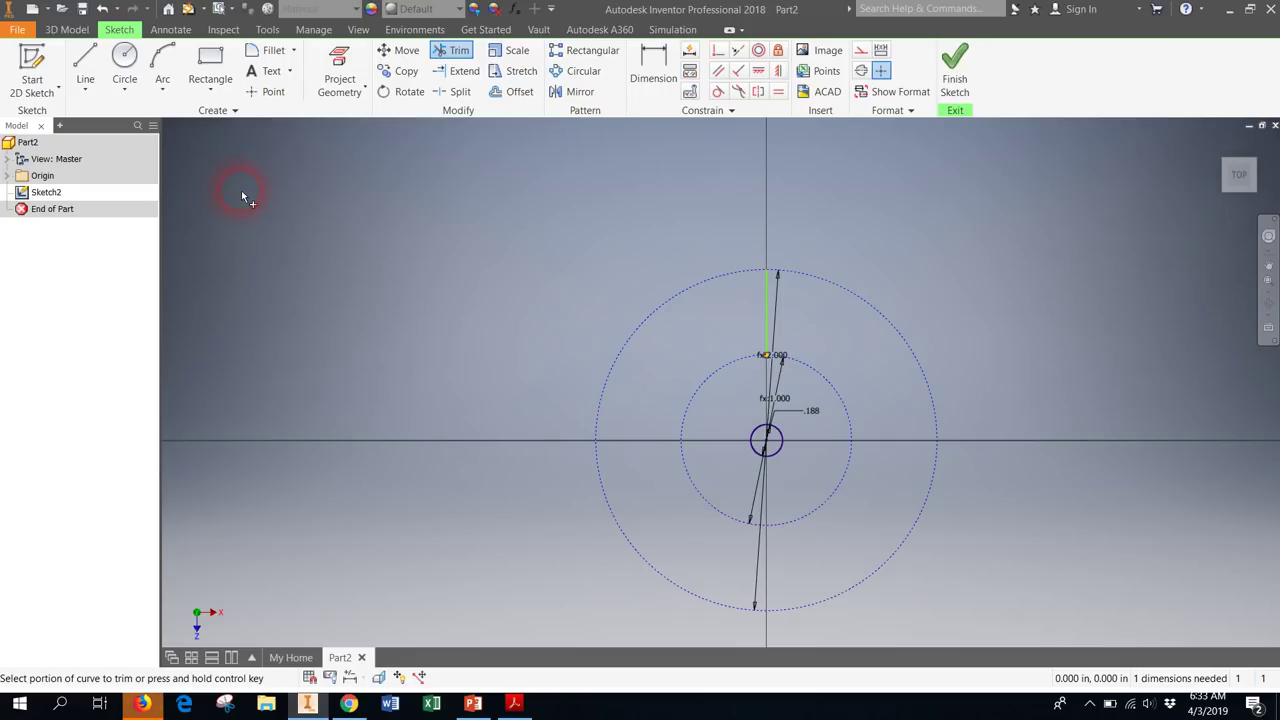
pyautogui.click(87, 92)
# Draw an interpolation spline from the outer circle's top down across the centre toward its bottom
pyautogui.click(141, 196)
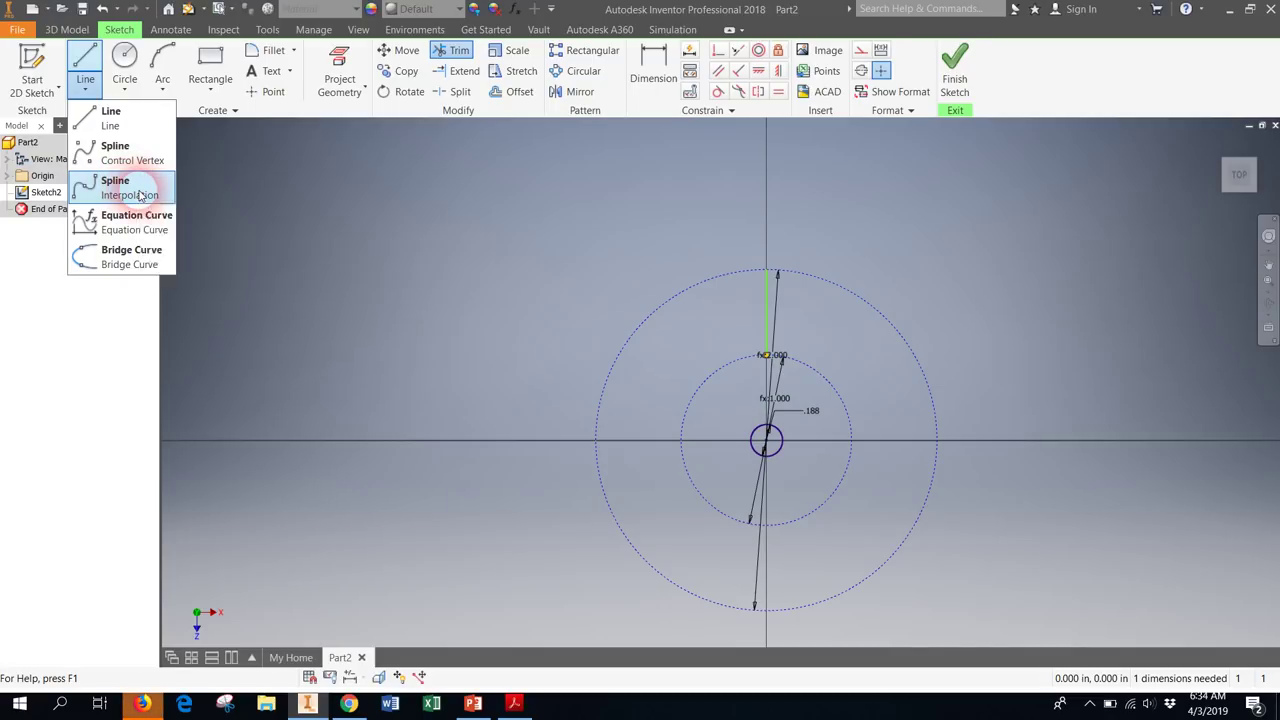
pyautogui.click(141, 196)
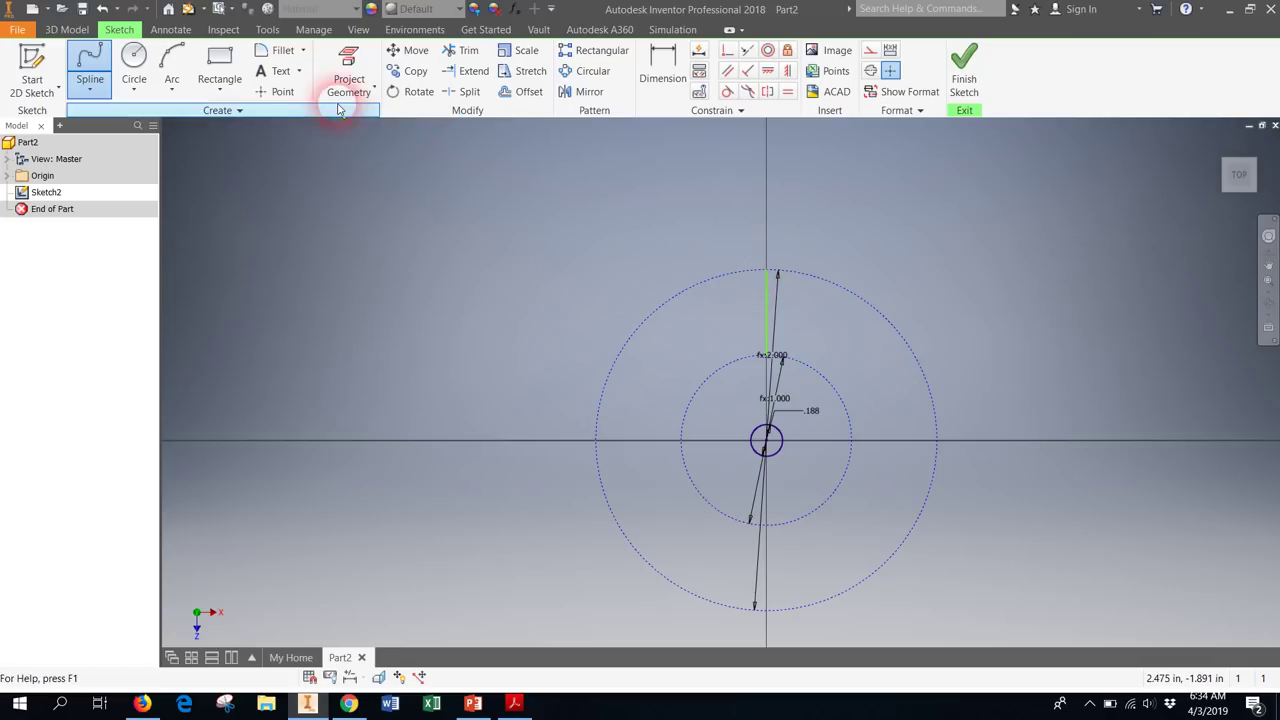
pyautogui.click(293, 95)
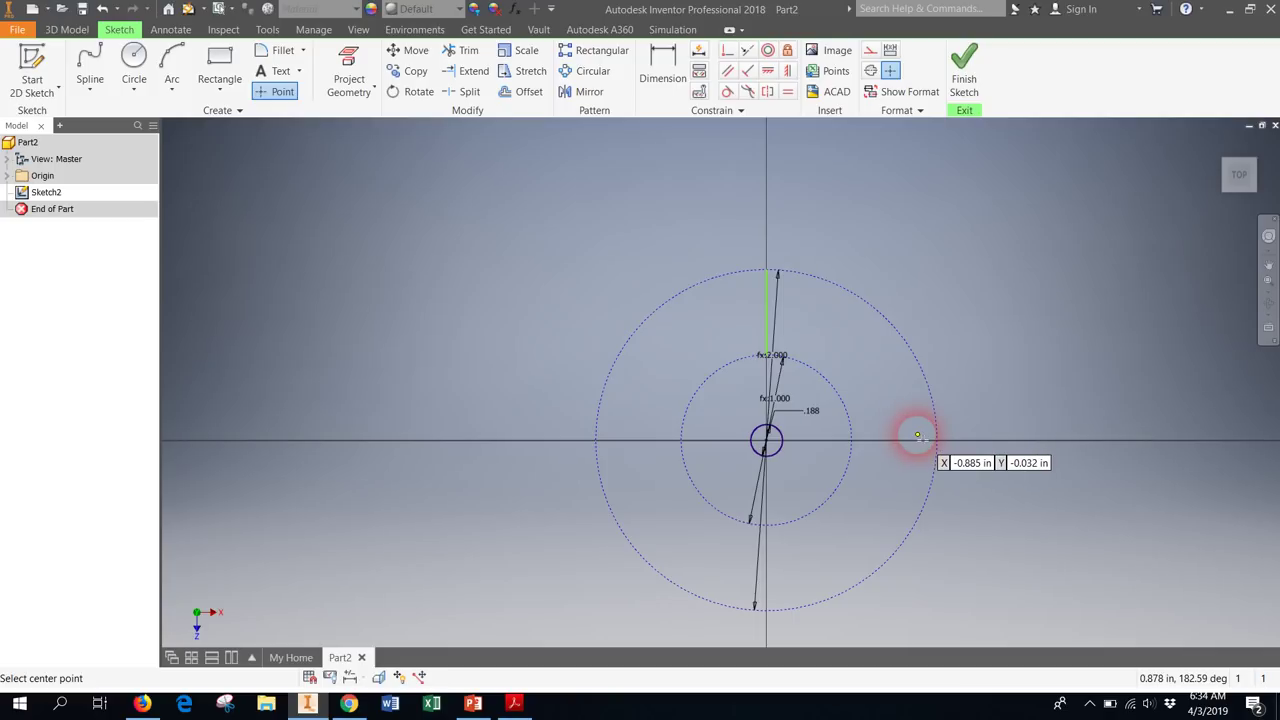
# Place three sketch points on the outer circle: right, bottom and left of centre
pyautogui.click(891, 435)
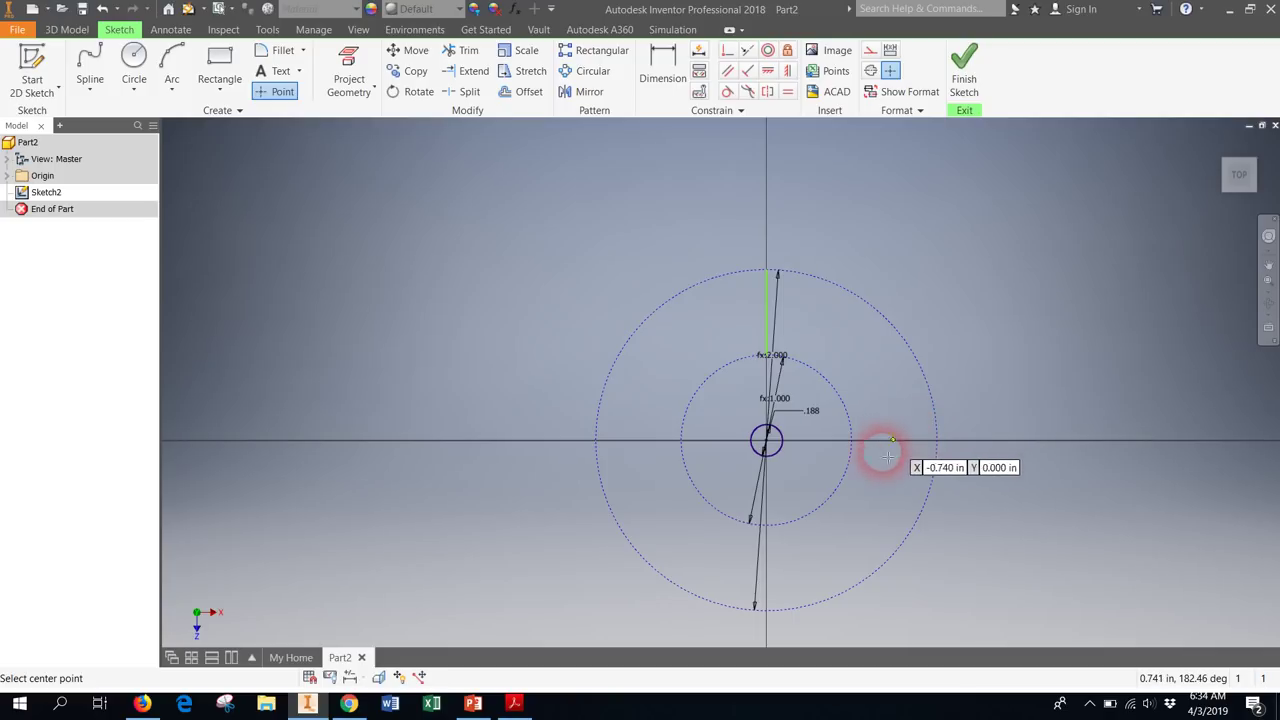
pyautogui.click(768, 587)
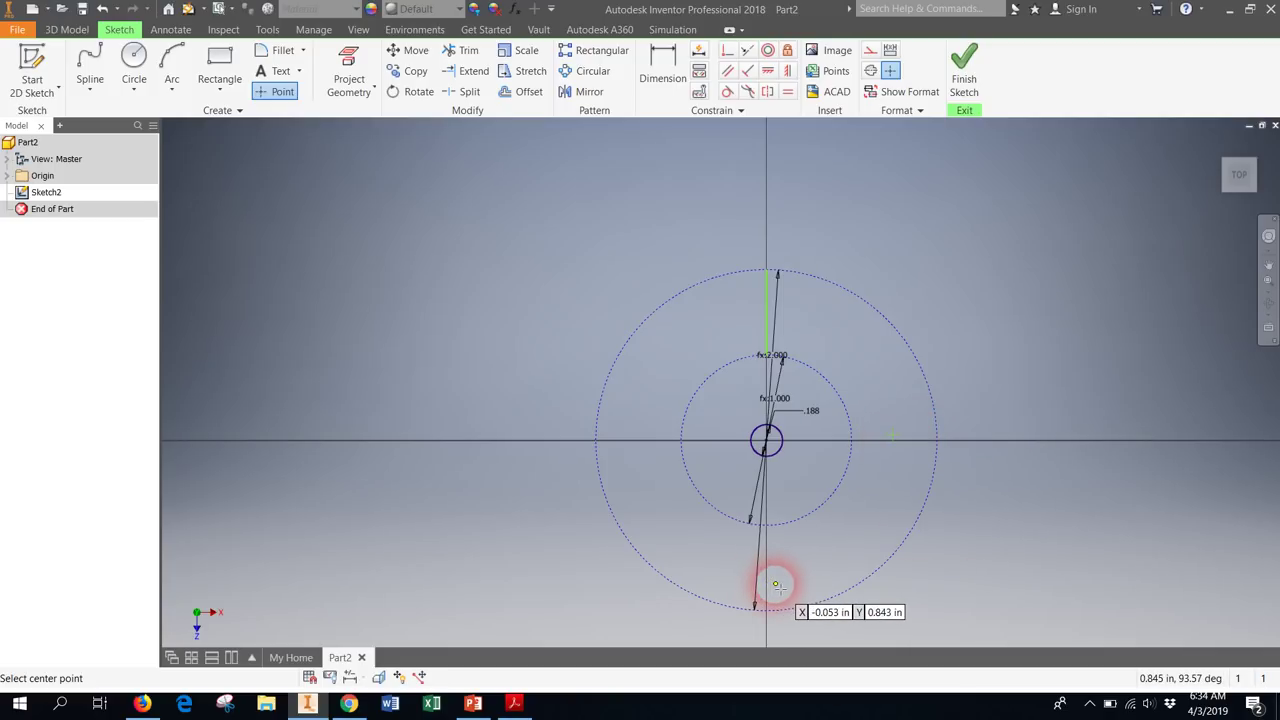
pyautogui.click(620, 436)
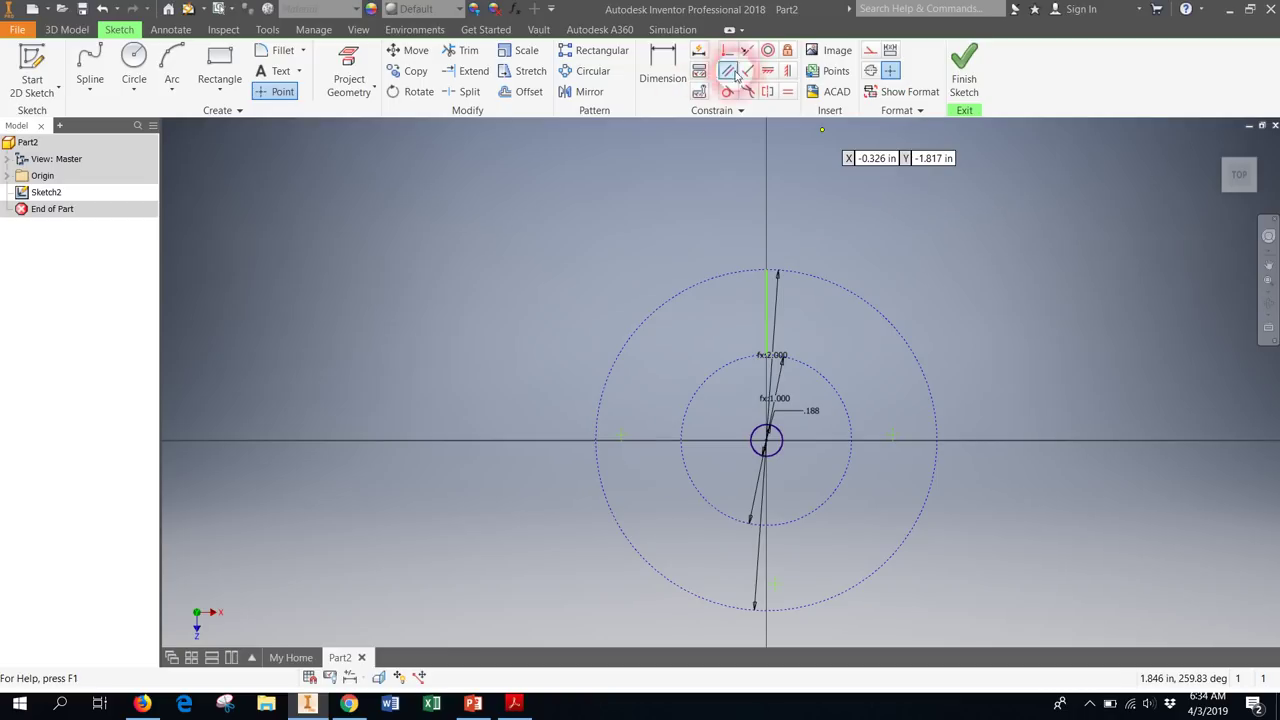
# Constrain the side points horizontal and the bottom point vertical to the small circle's centre
pyautogui.click(771, 76)
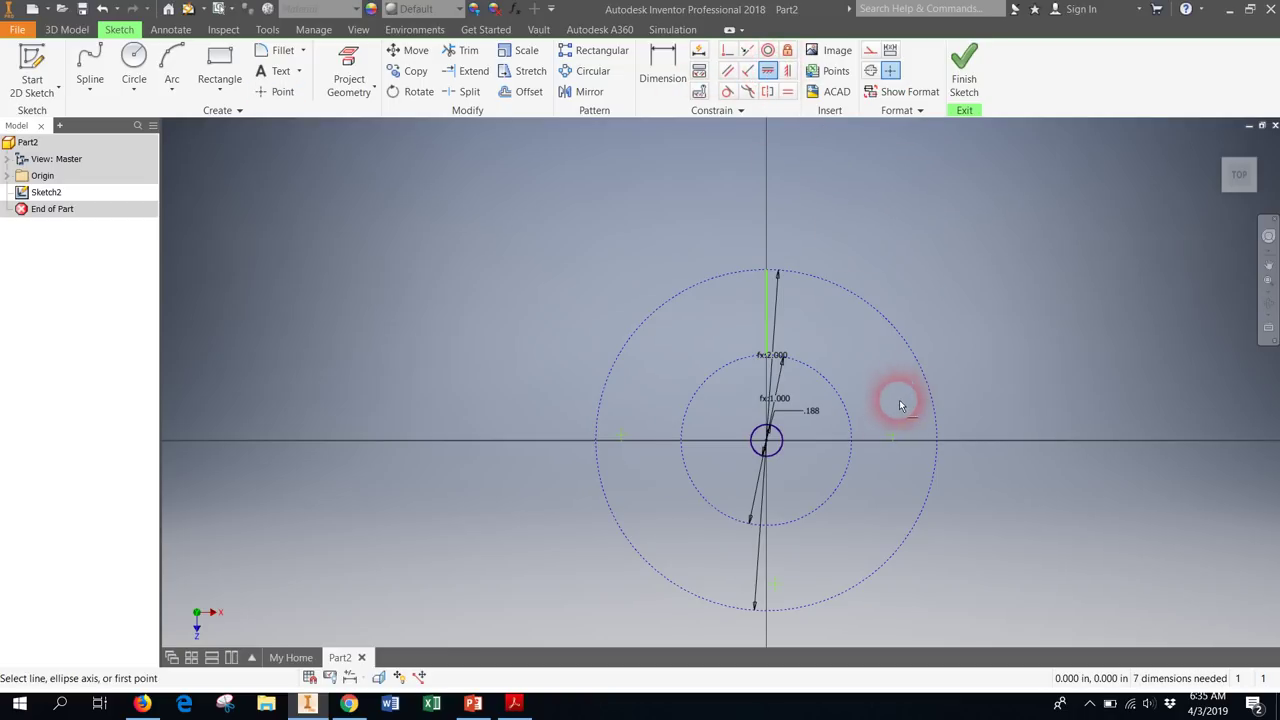
pyautogui.click(893, 437)
pyautogui.click(767, 440)
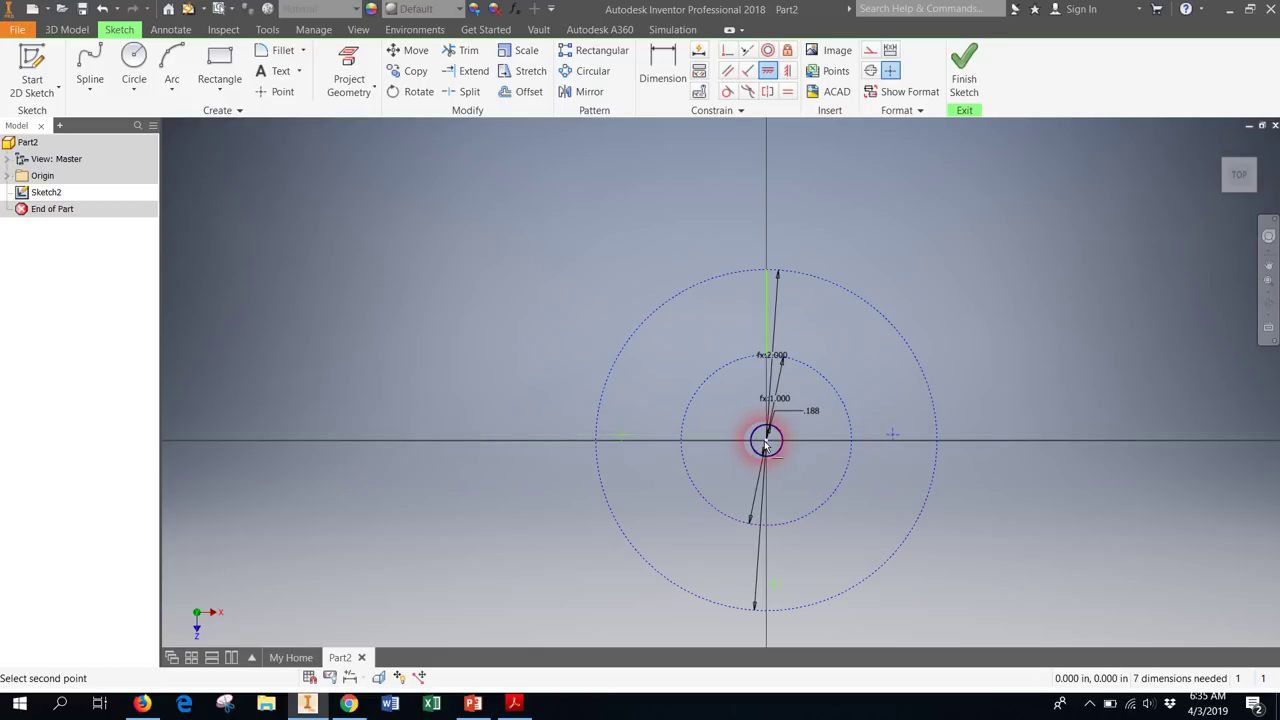
pyautogui.click(890, 441)
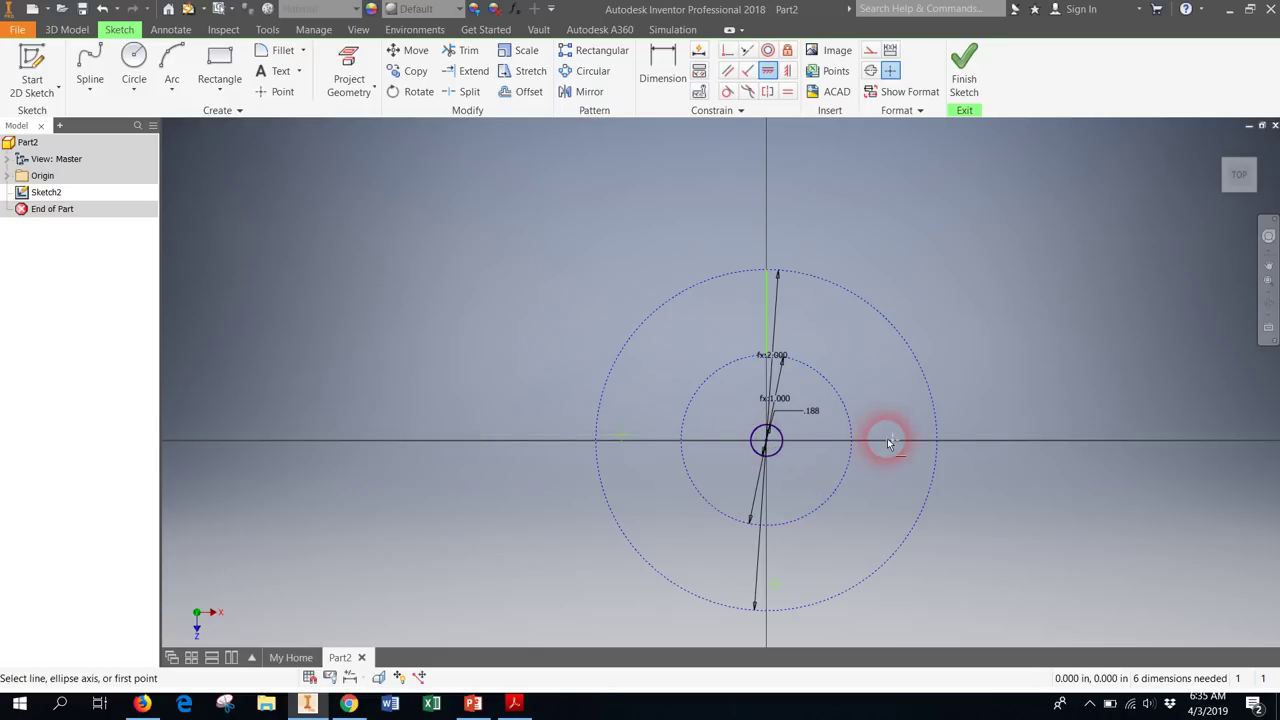
pyautogui.click(620, 437)
pyautogui.click(766, 441)
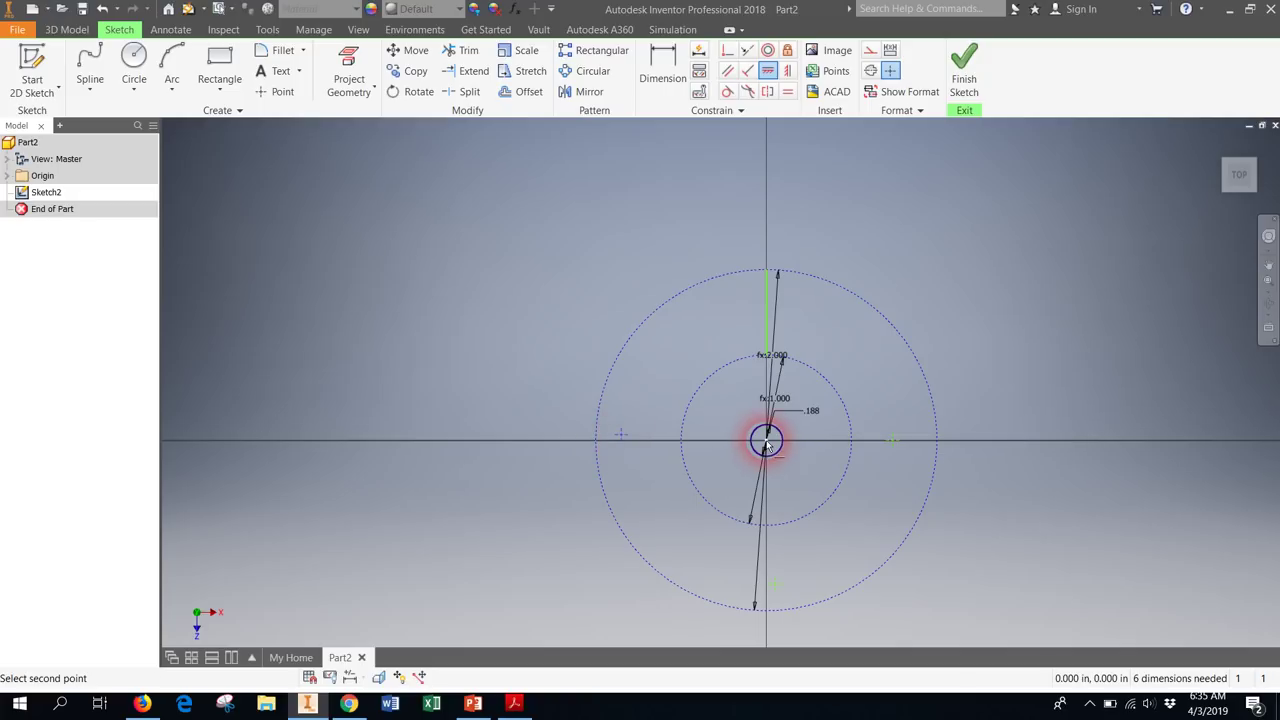
pyautogui.click(788, 71)
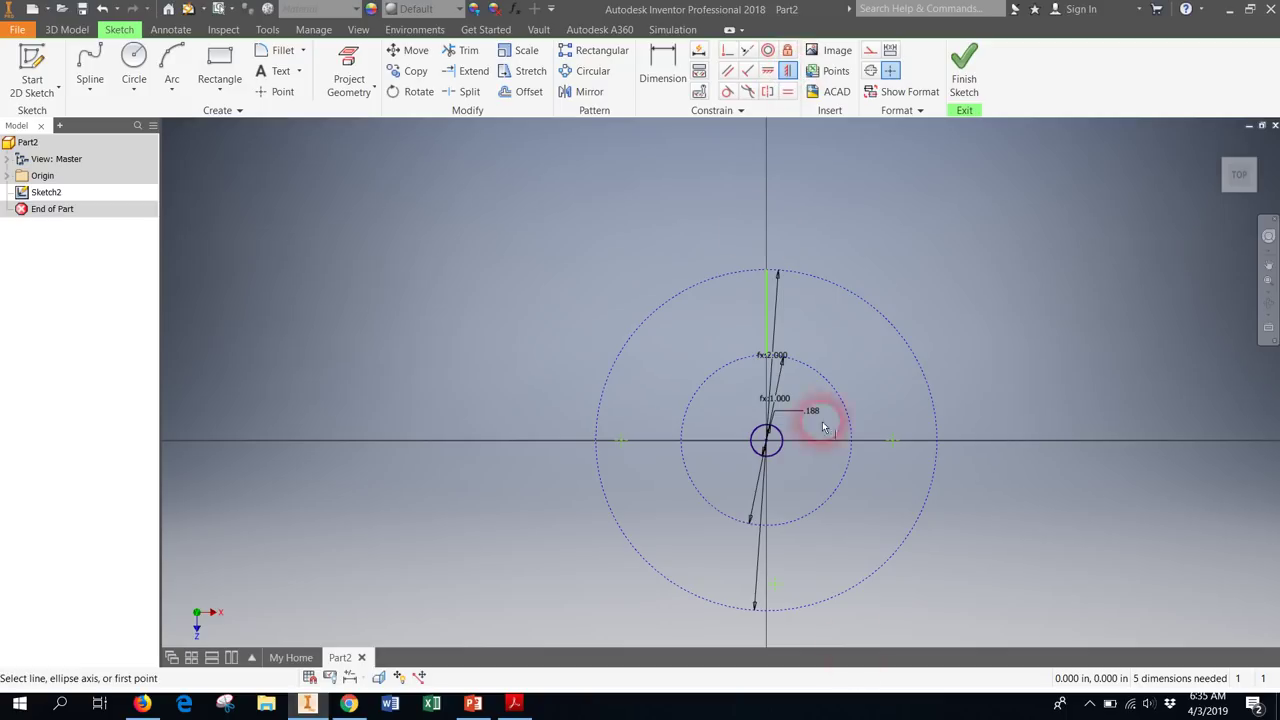
pyautogui.moveTo(776, 586)
pyautogui.mouseDown()
pyautogui.moveTo(752, 466)
pyautogui.moveTo(767, 441)
pyautogui.moveTo(802, 571)
pyautogui.moveTo(868, 473)
pyautogui.mouseUp()
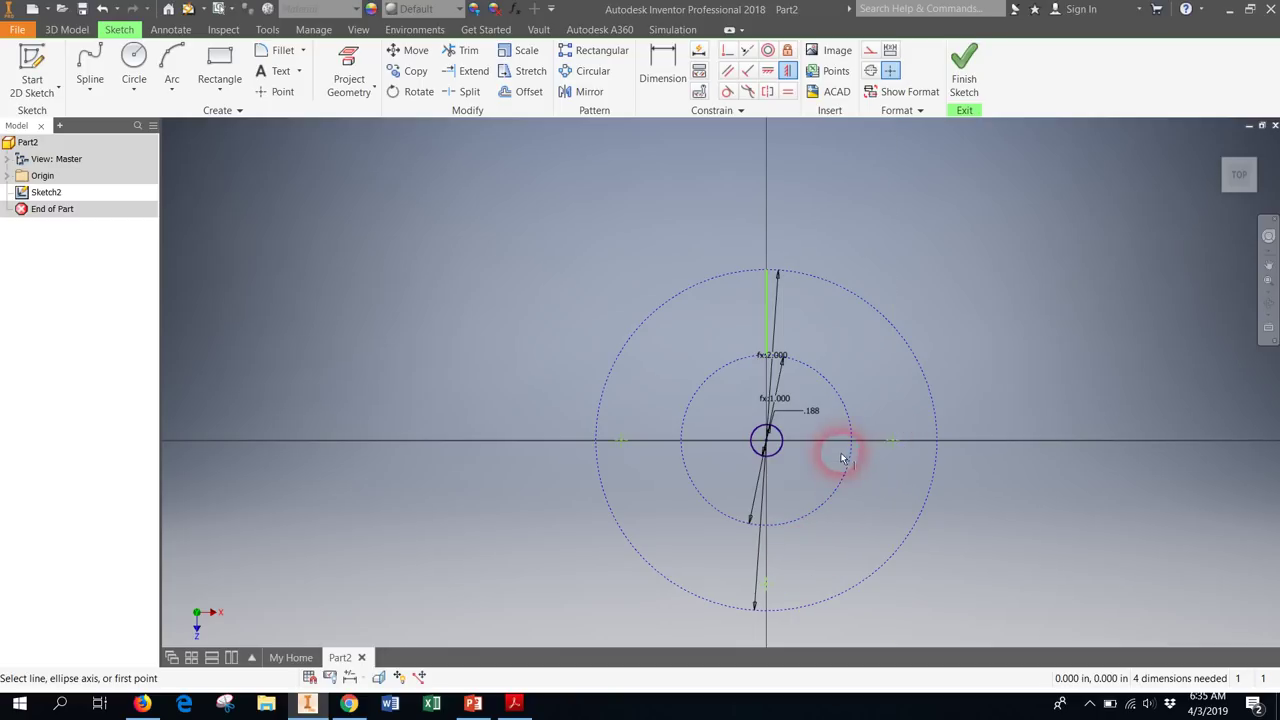
# Review the PowerPoint slide showing both radial spans as d/4, then return to Inventor
pyautogui.click(475, 706)
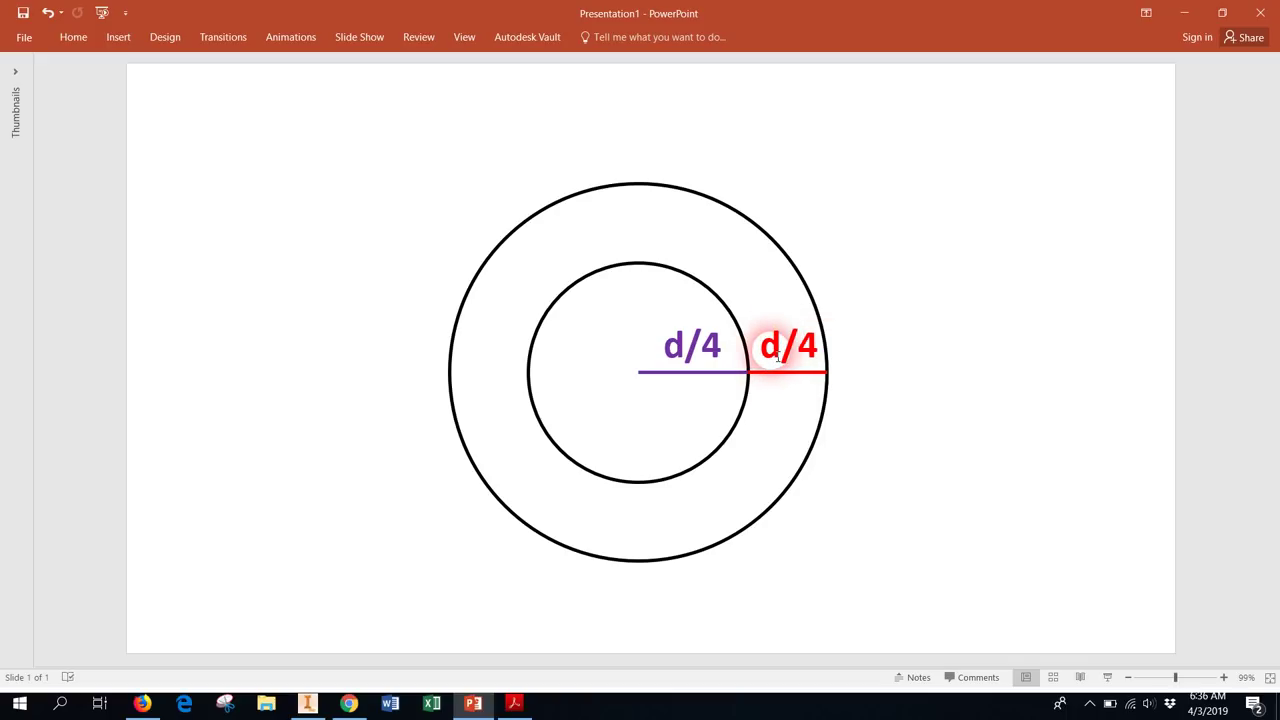
pyautogui.click(310, 706)
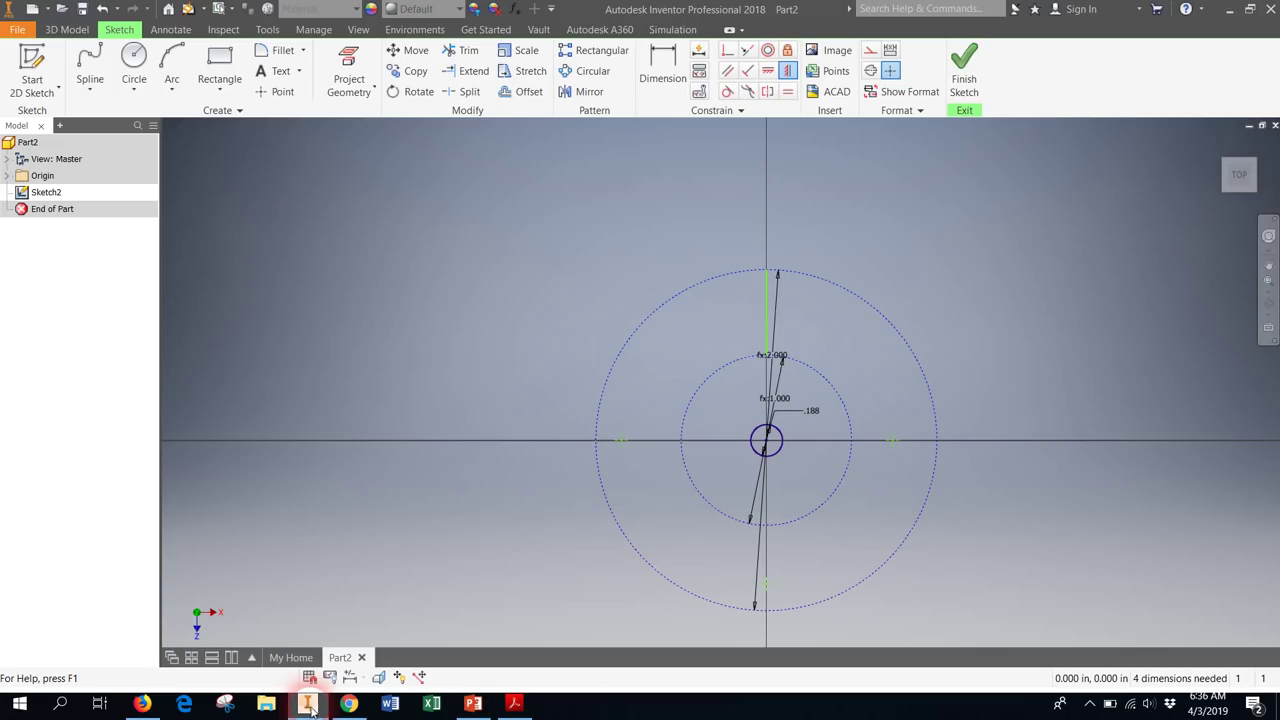
# Dimension the centre-to-right-point horizontal distance as (d/4)+(0.25*d/4), giving .625
pyautogui.click(662, 65)
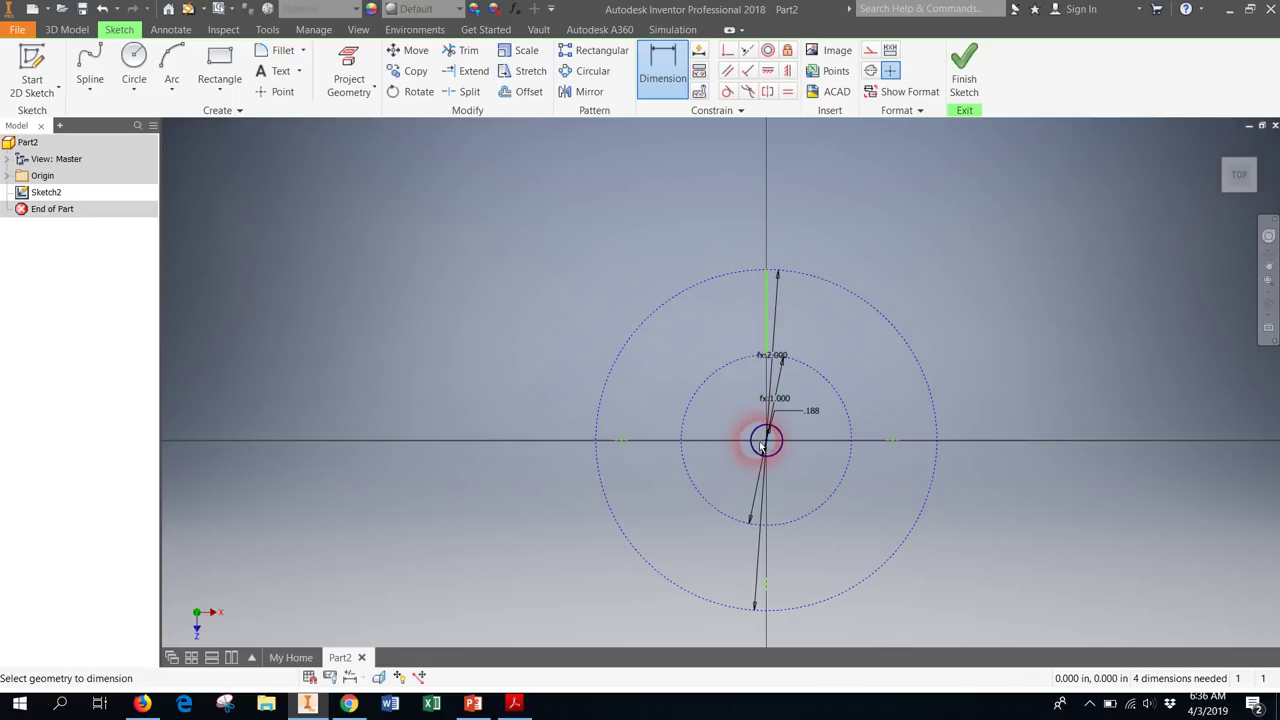
pyautogui.click(895, 444)
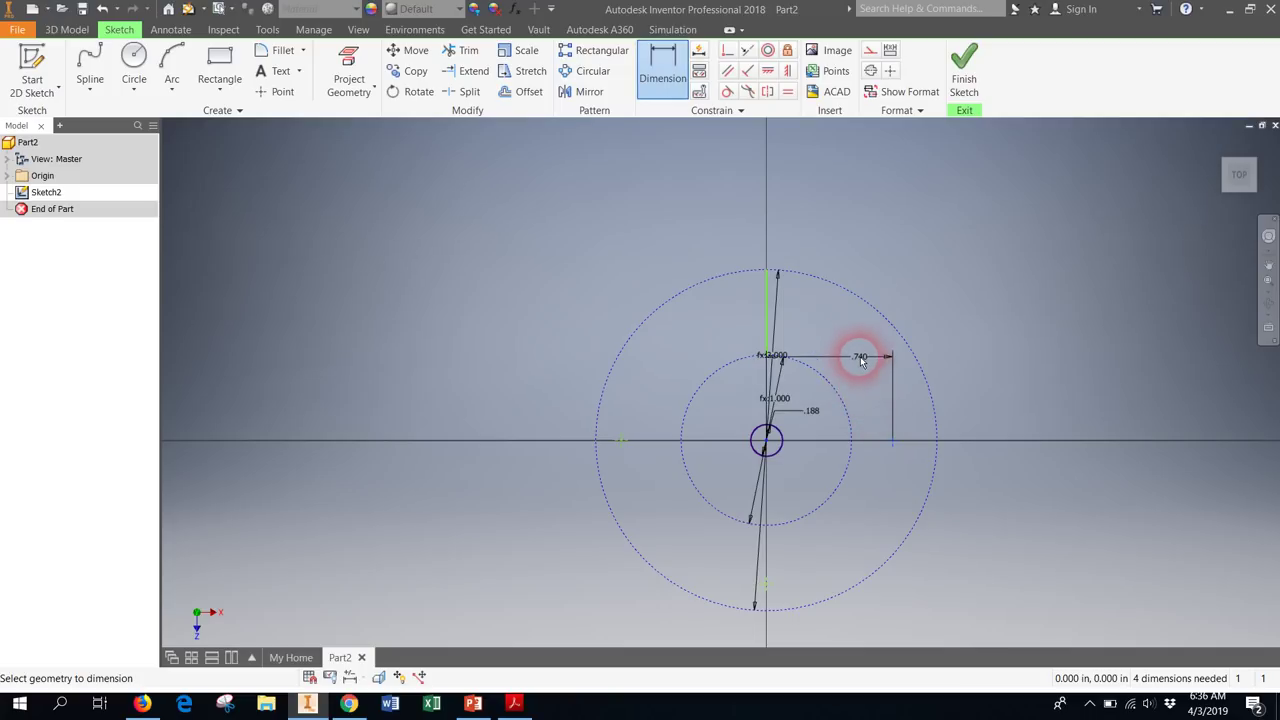
pyautogui.click(848, 340)
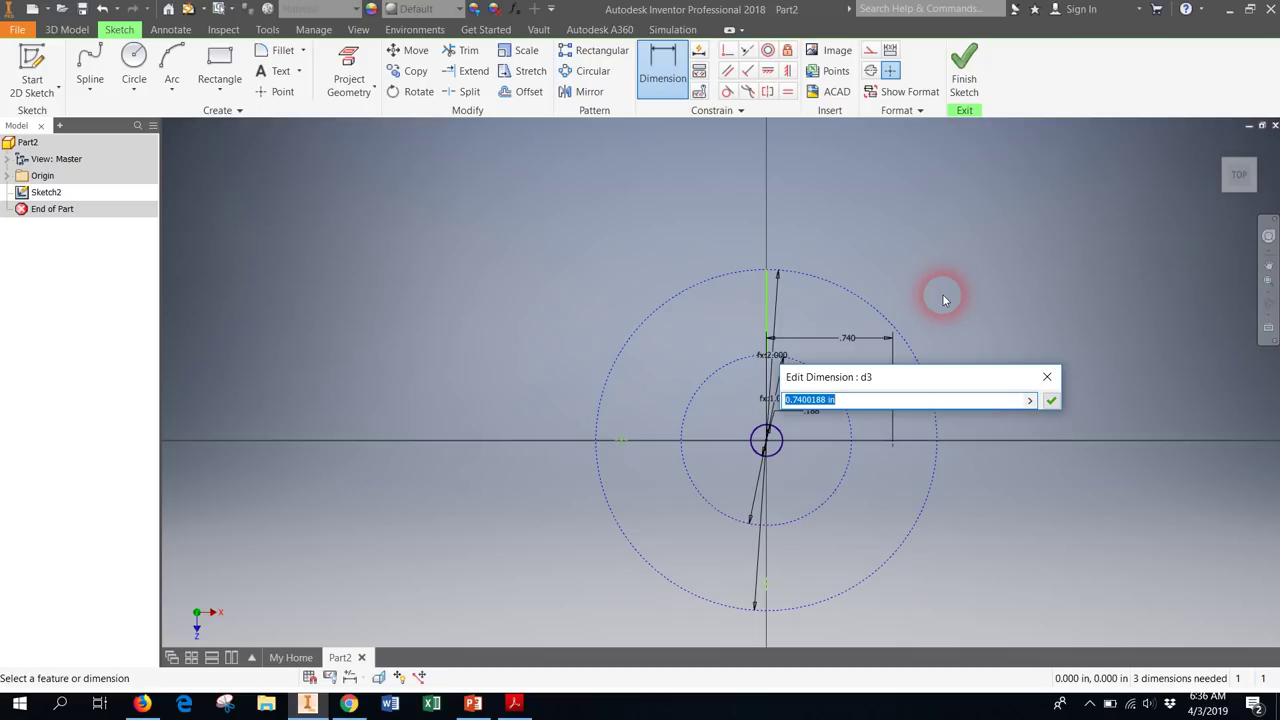
pyautogui.write('(')
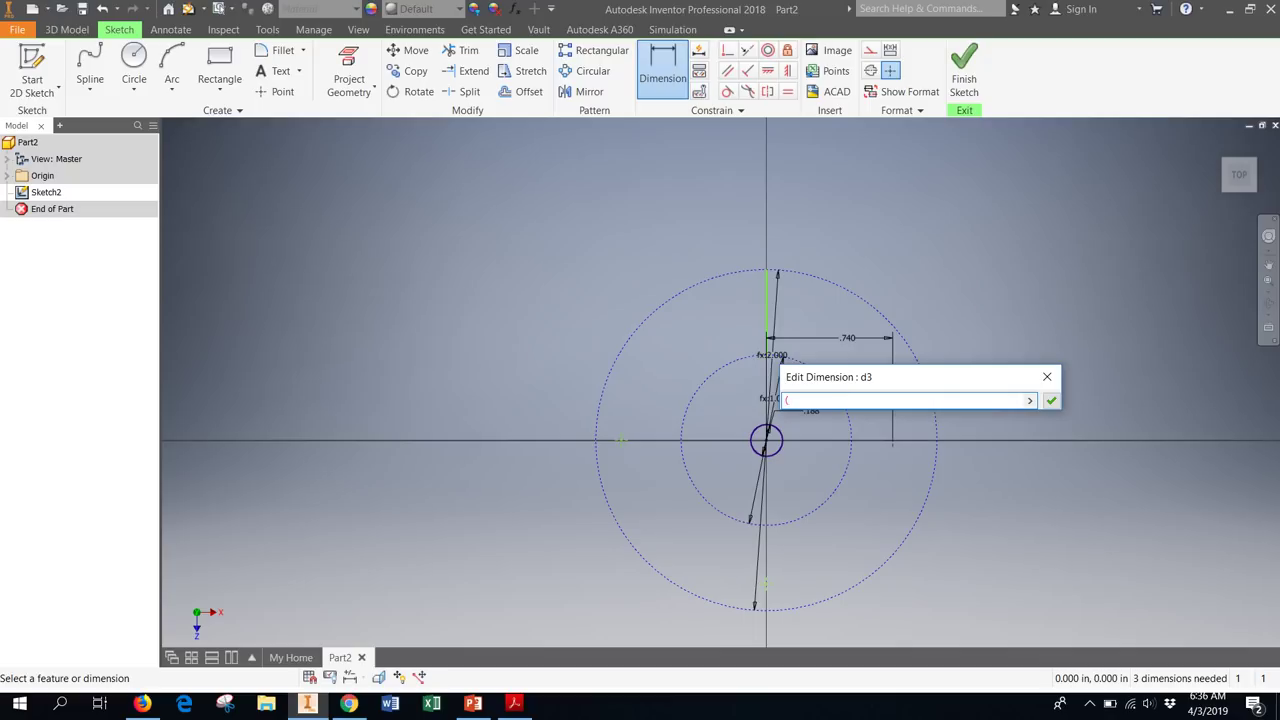
pyautogui.write('d/4)+(')
pyautogui.write('0.25*d/4)')
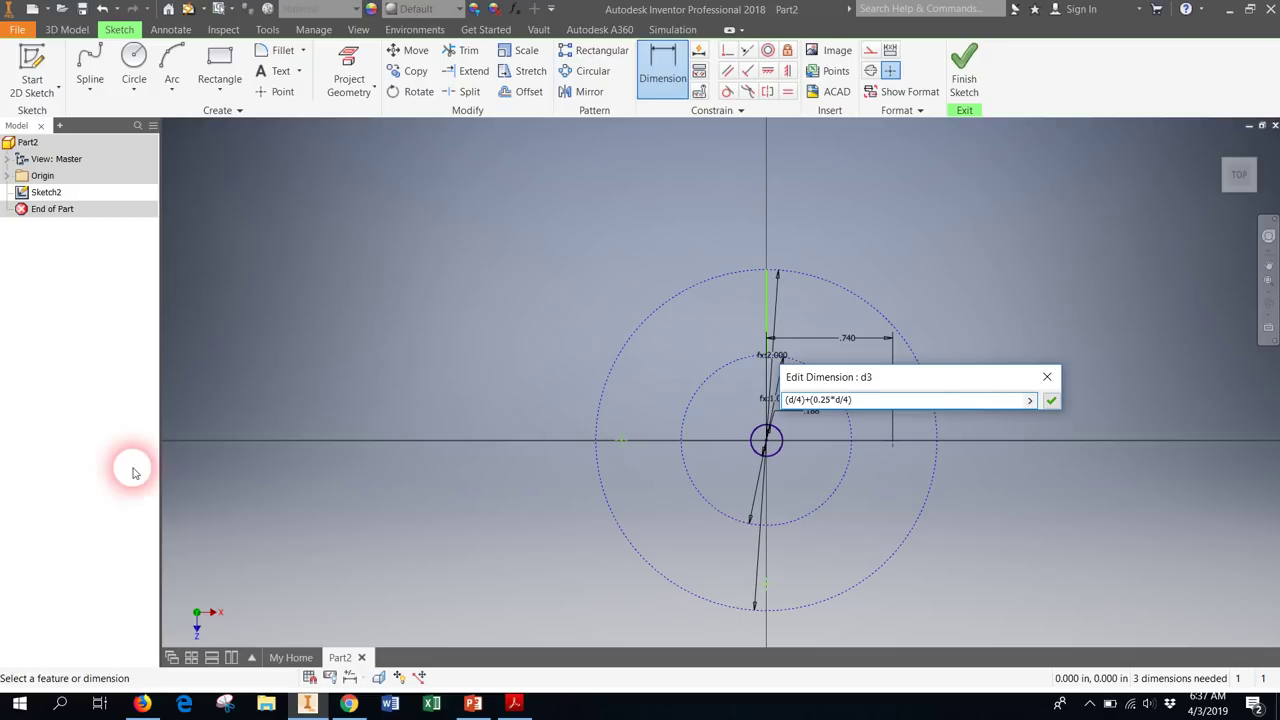
pyautogui.click(1050, 400)
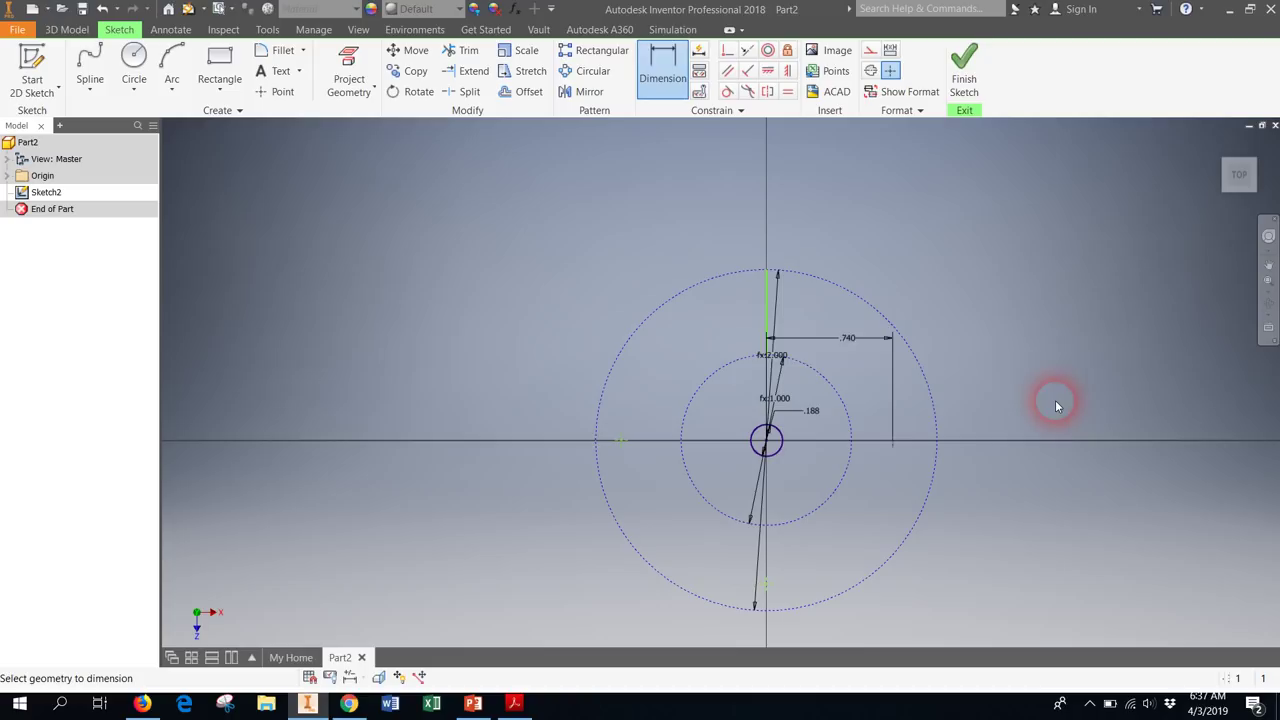
# Dimension the bottom point vertically from the centre circle as (d/4)+(0.5*d/4), reading .750
pyautogui.click(663, 68)
pyautogui.click(766, 440)
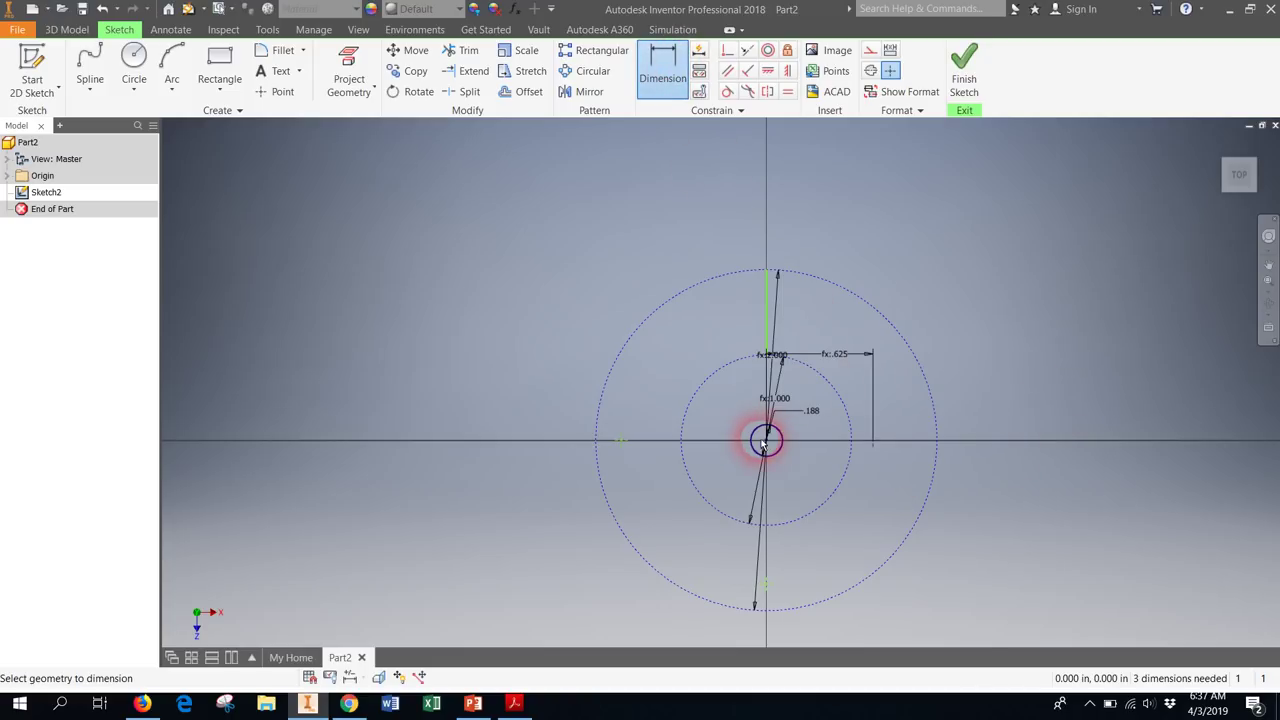
pyautogui.click(765, 585)
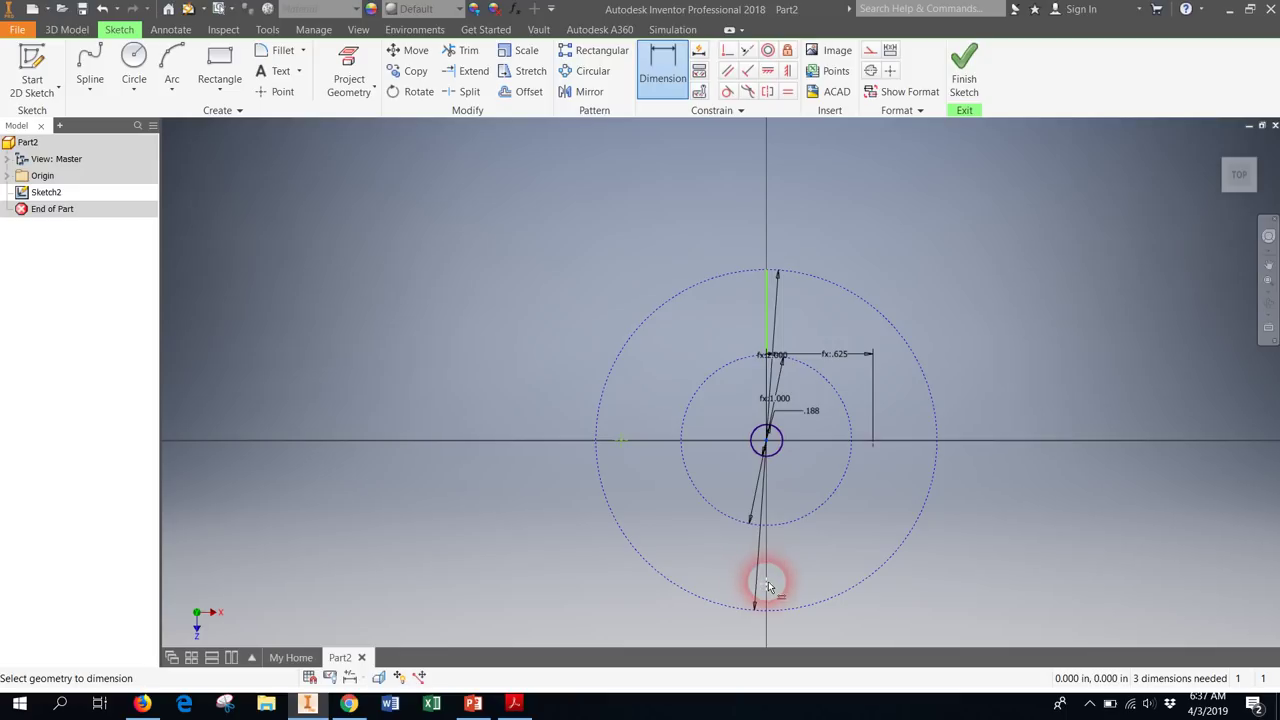
pyautogui.click(830, 530)
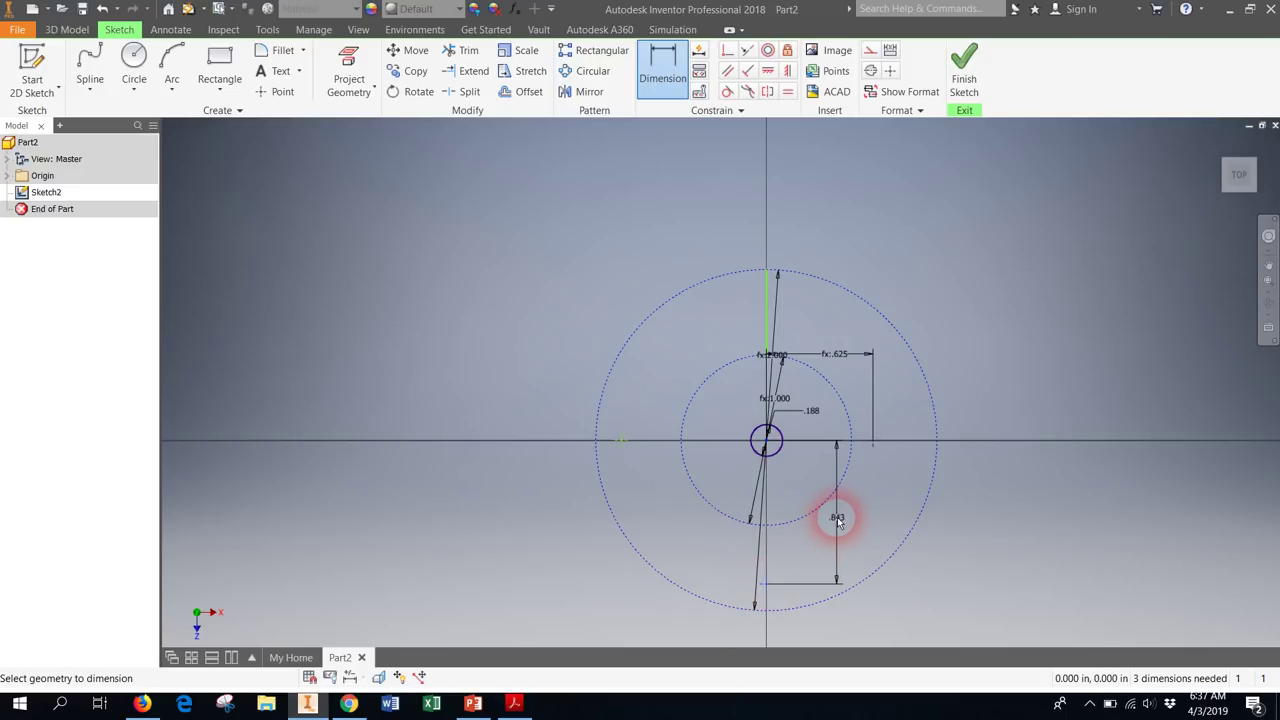
pyautogui.write('(d/4')
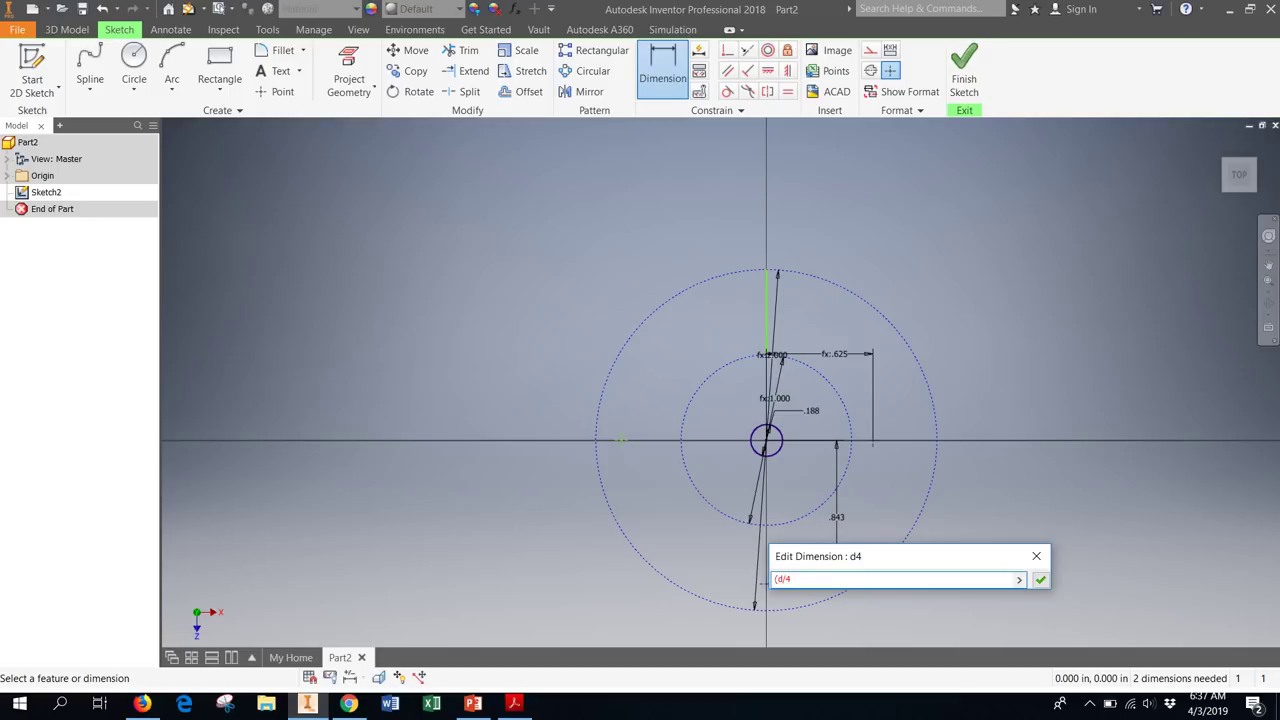
pyautogui.write(')')
pyautogui.write('+')
pyautogui.write('(')
pyautogui.write('0.5"')
pyautogui.write('d/4')
pyautogui.write(')')
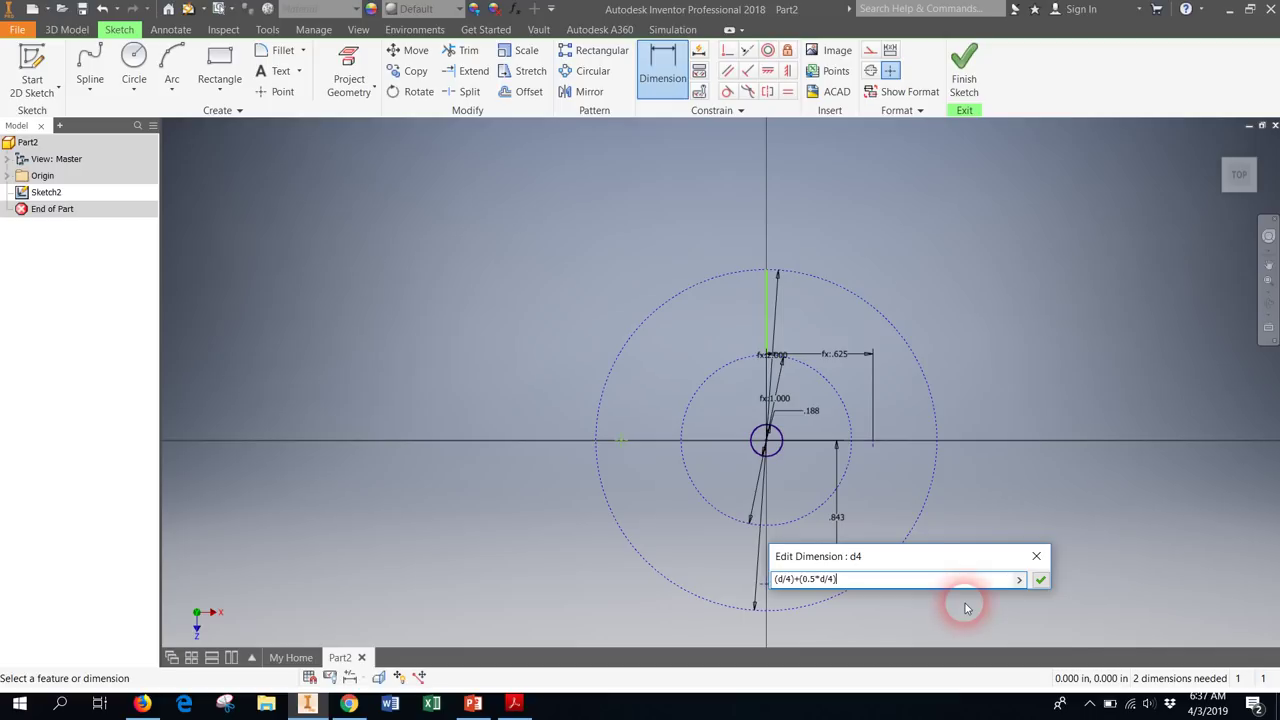
pyautogui.click(1041, 580)
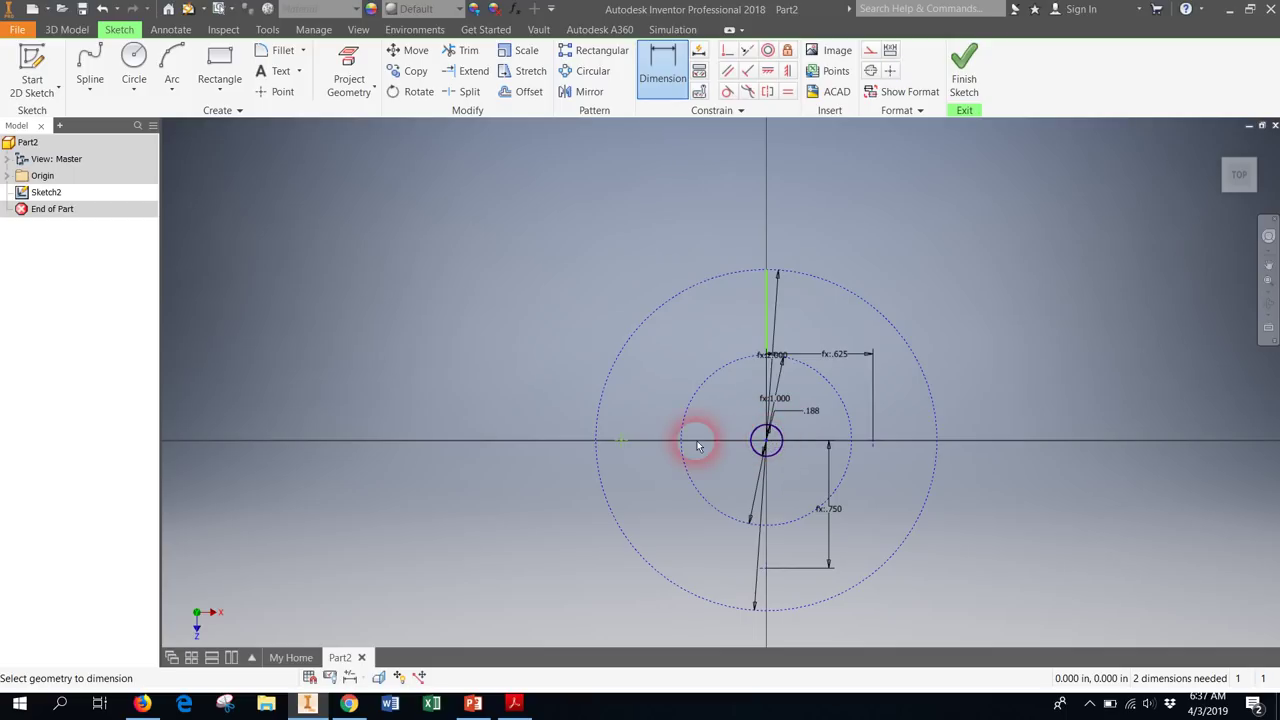
# Dimension the outer circle's left point horizontally as (d/4)+(0.75*d/4), reading .875
pyautogui.click(620, 443)
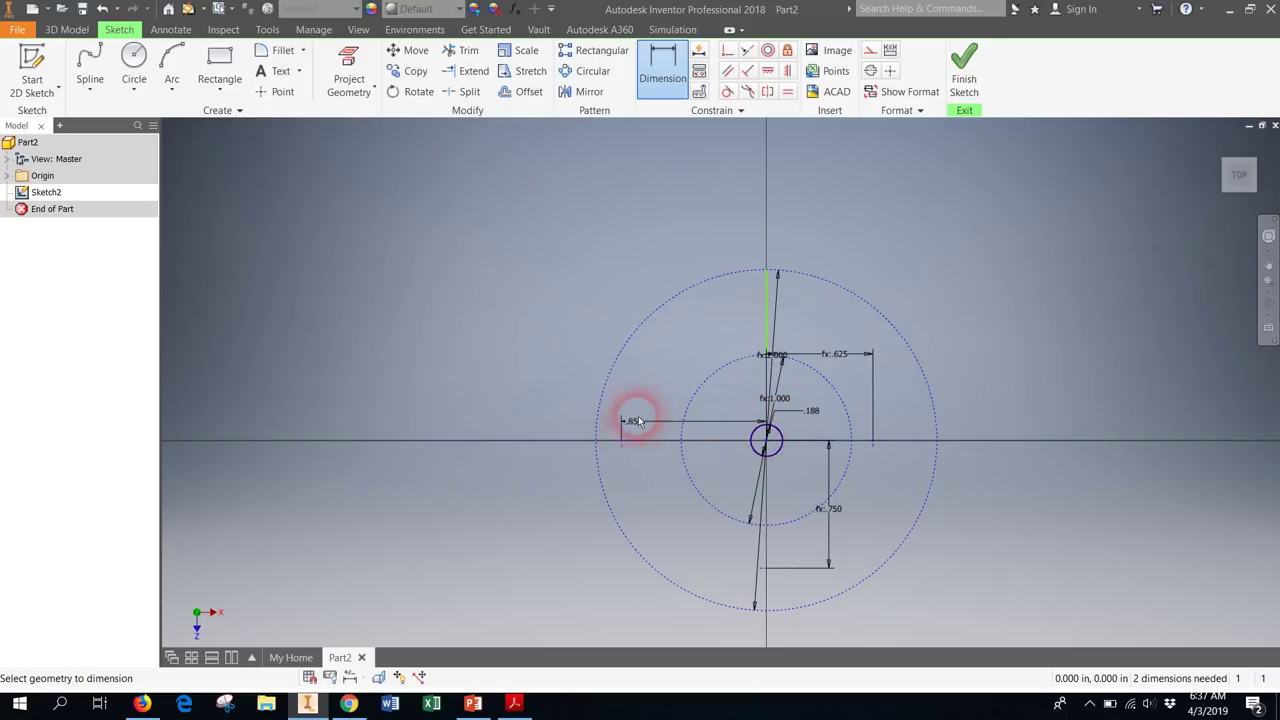
pyautogui.click(676, 367)
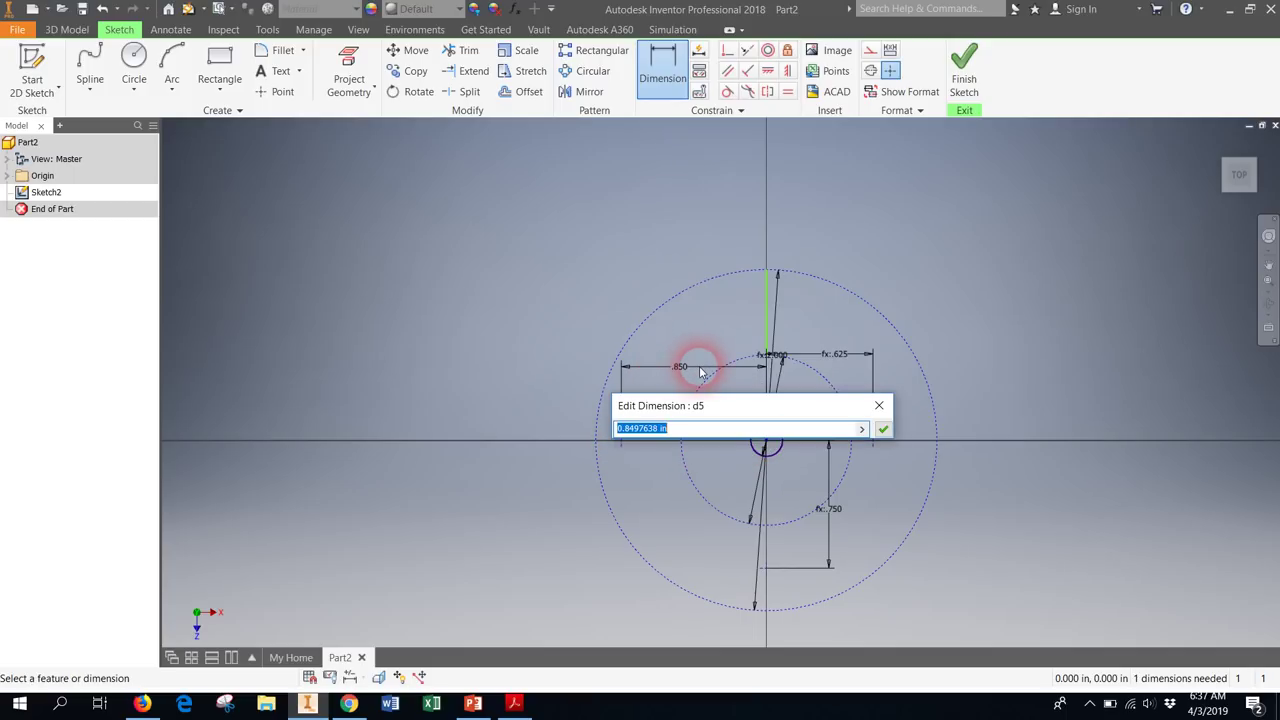
pyautogui.write('0d')
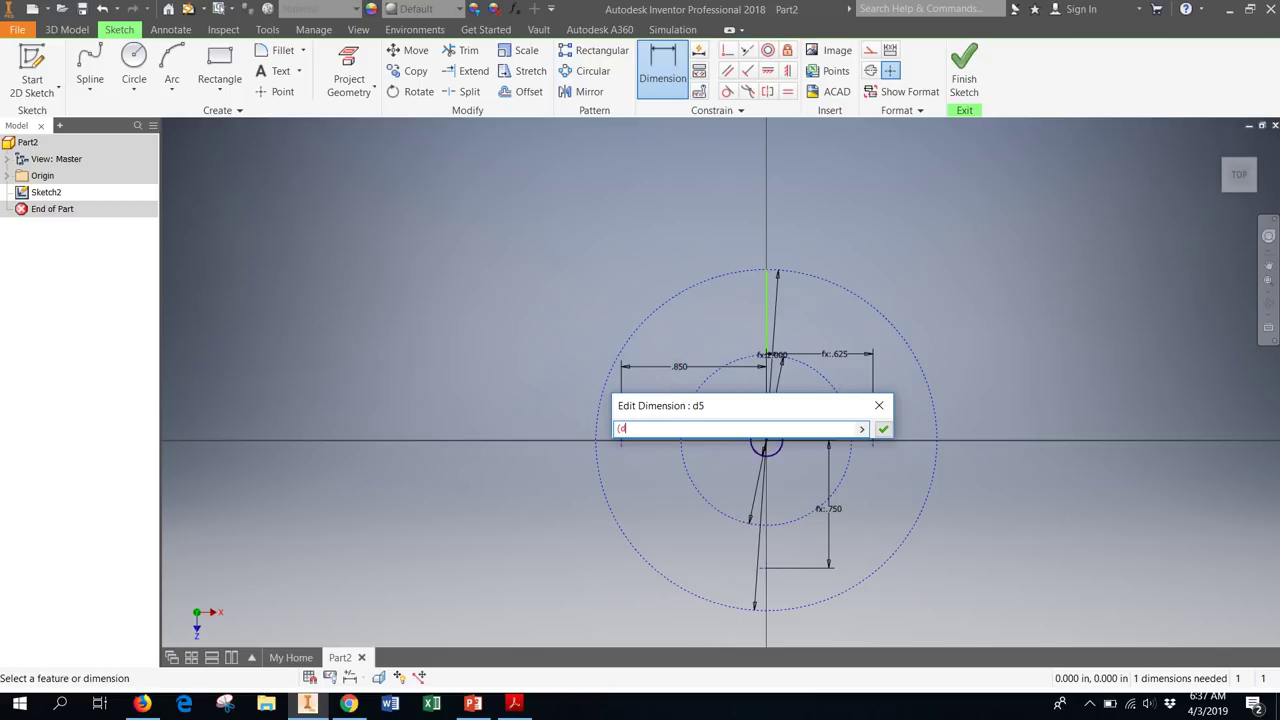
pyautogui.write('/4)')
pyautogui.write('+(')
pyautogui.write('0.75')
pyautogui.write('"')
pyautogui.write('d')
pyautogui.write('/')
pyautogui.write('4')
pyautogui.write(')')
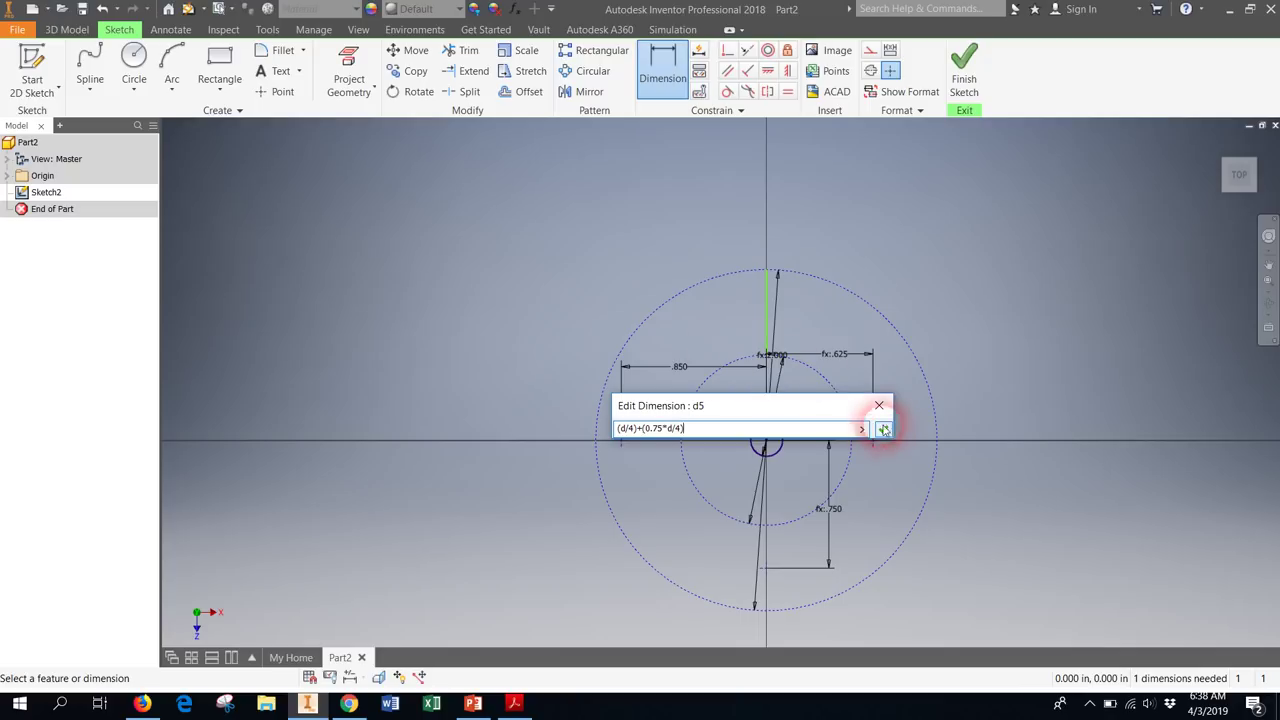
pyautogui.click(883, 428)
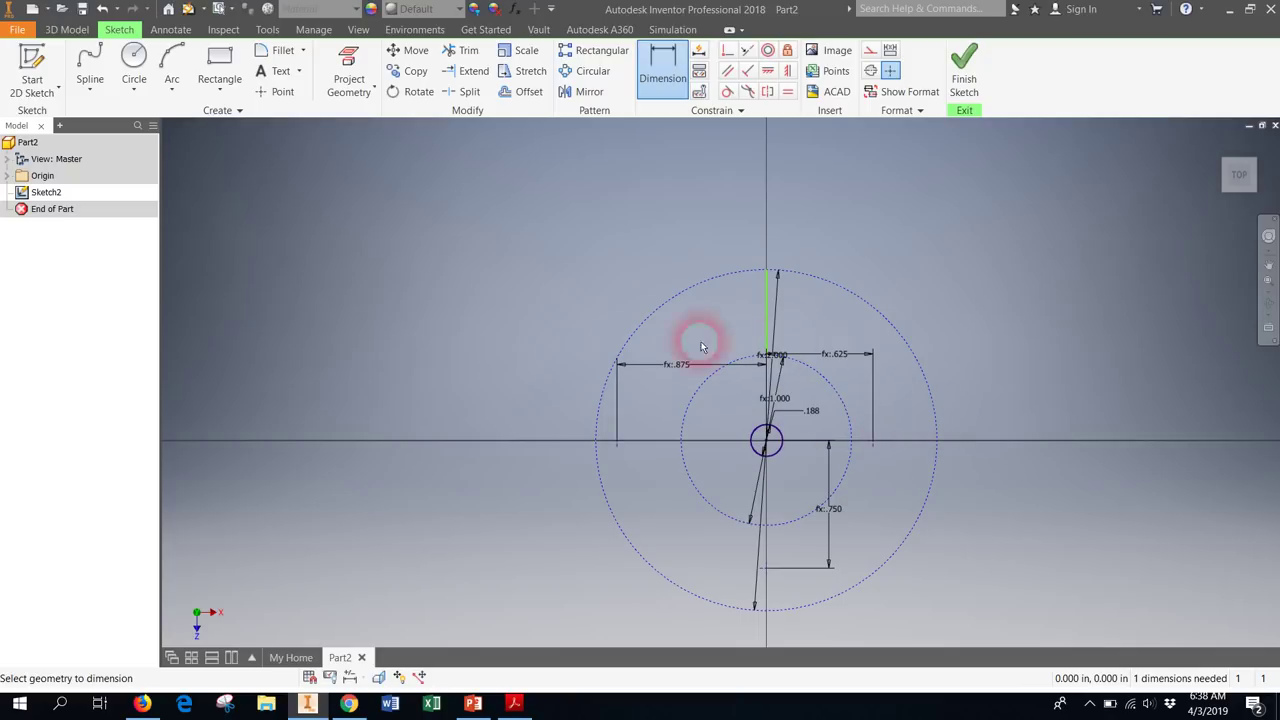
# Draw an interpolation spline from the top through the right, bottom and left .875 points to the outer circle's top
pyautogui.click(90, 90)
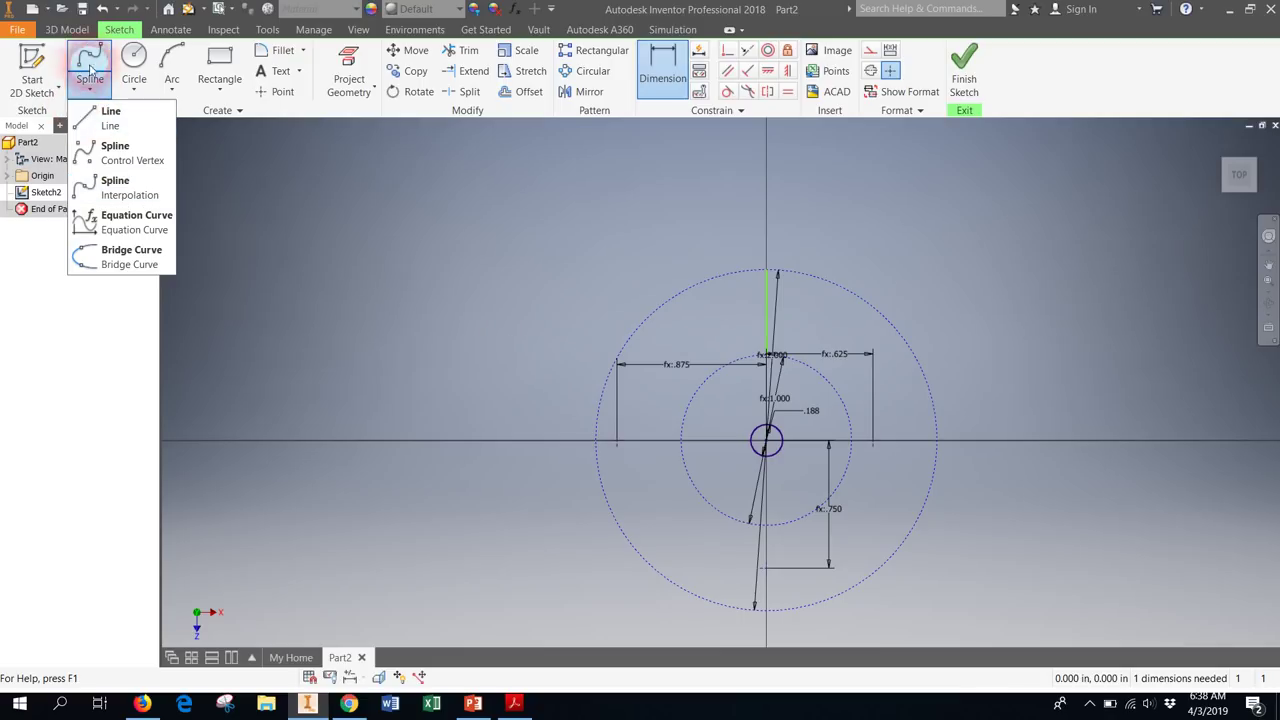
pyautogui.click(103, 155)
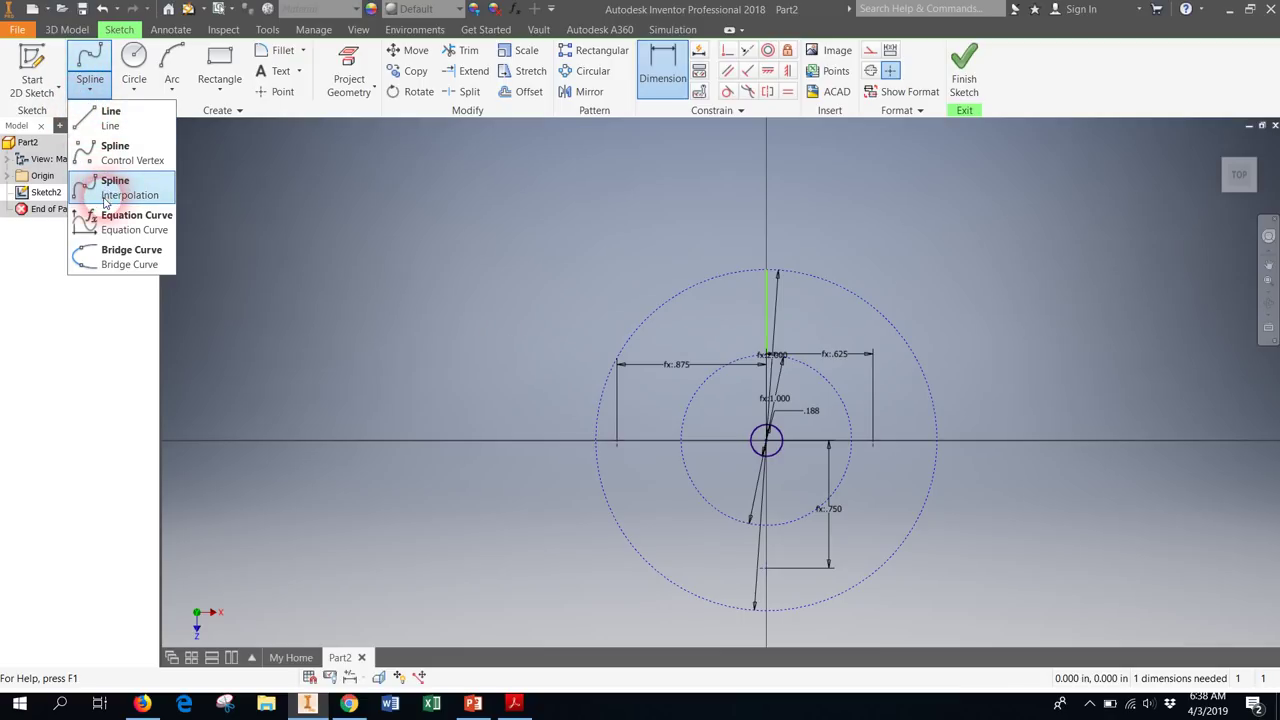
pyautogui.click(121, 197)
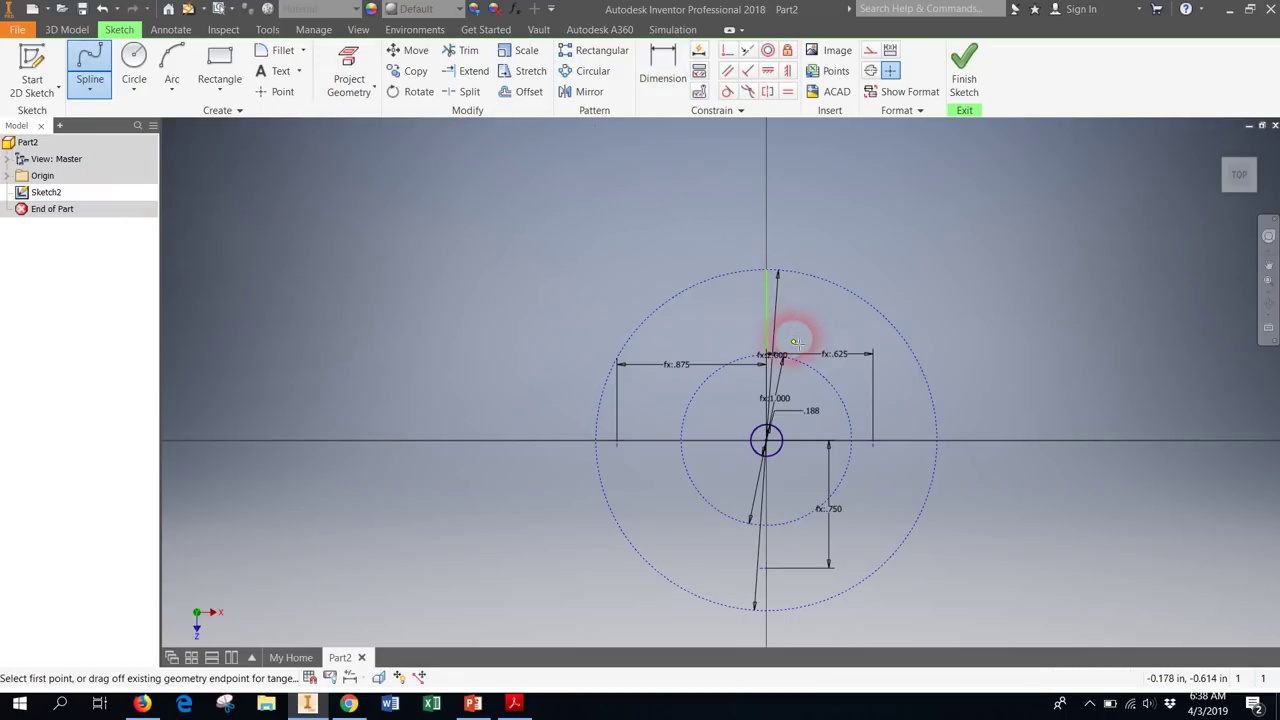
pyautogui.click(767, 355)
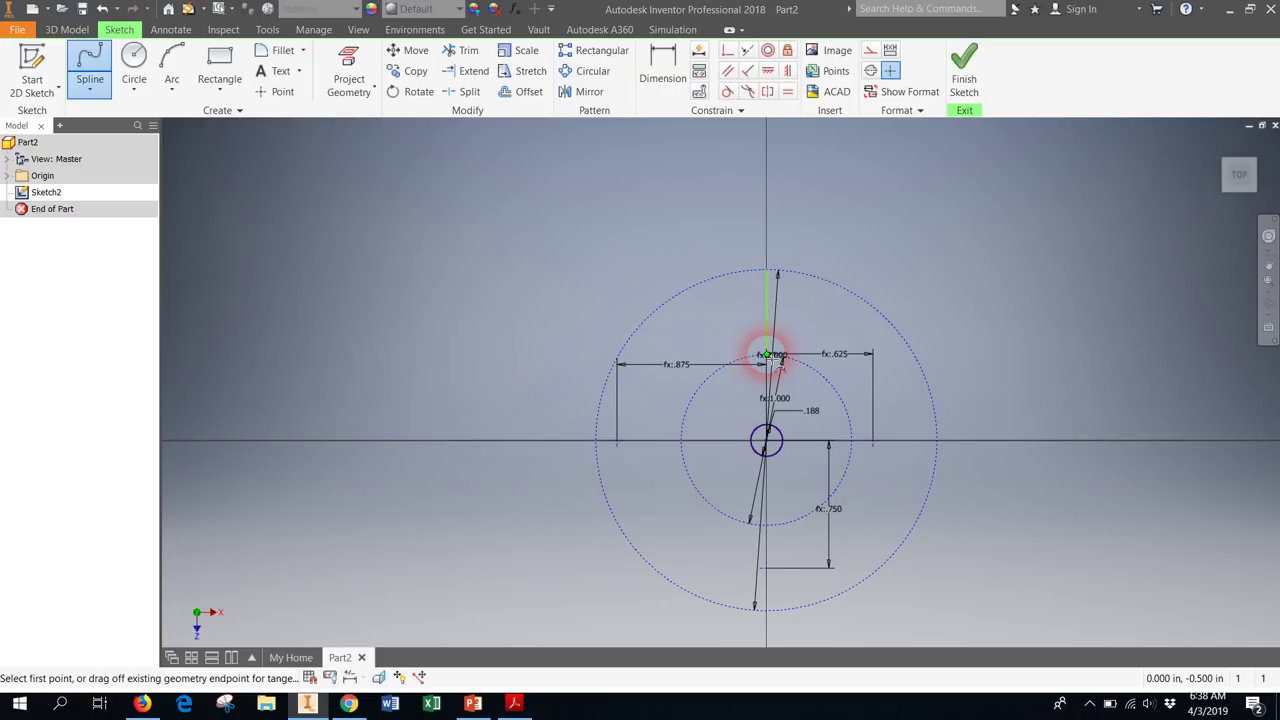
pyautogui.click(767, 355)
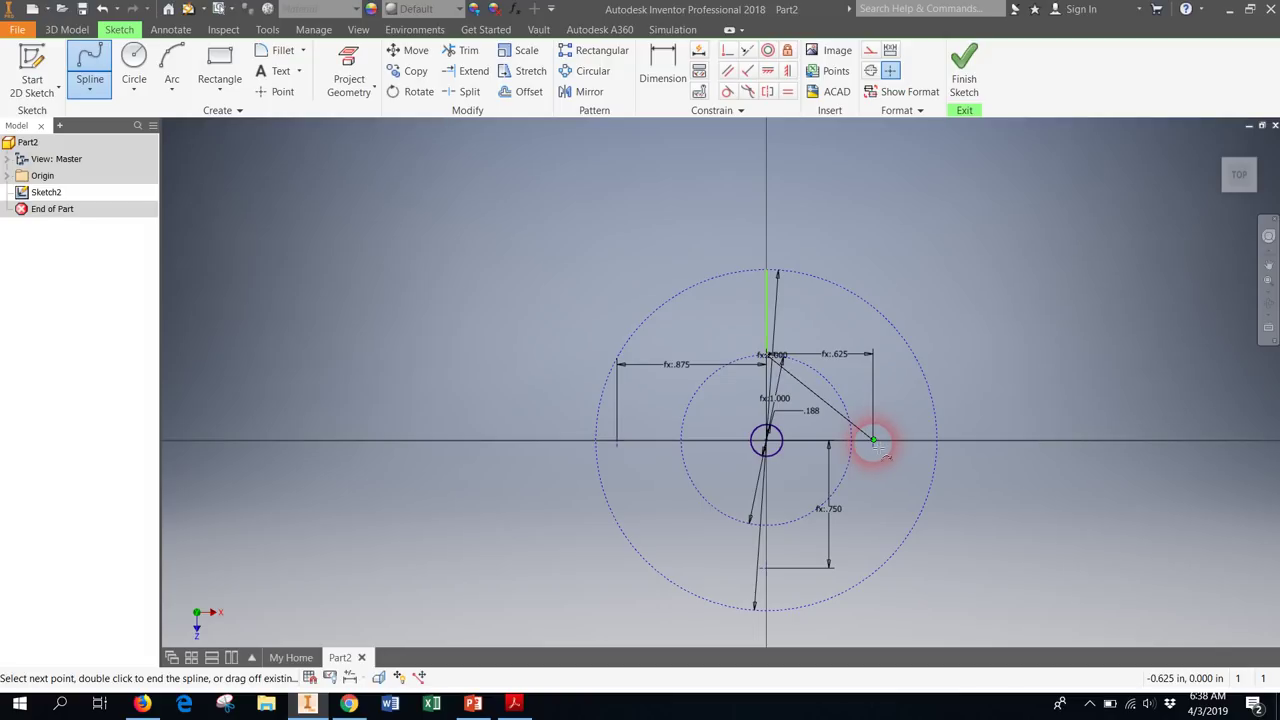
pyautogui.click(873, 441)
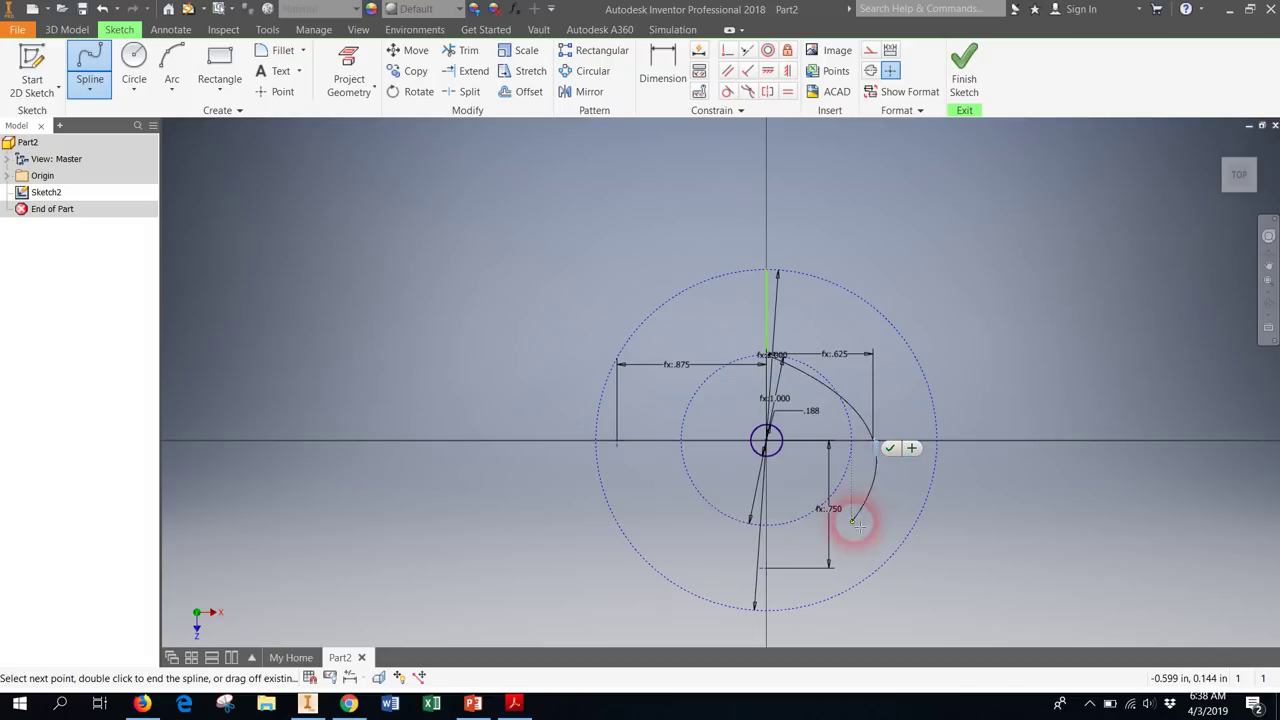
pyautogui.click(767, 569)
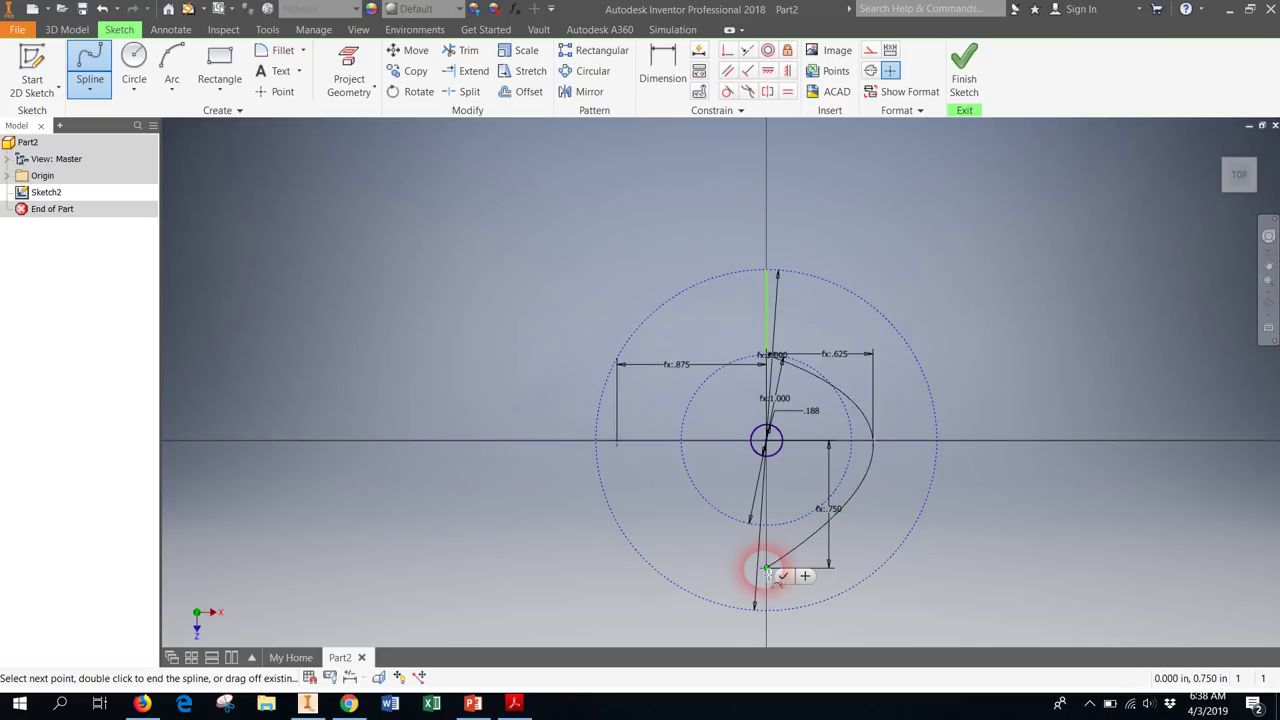
pyautogui.click(617, 441)
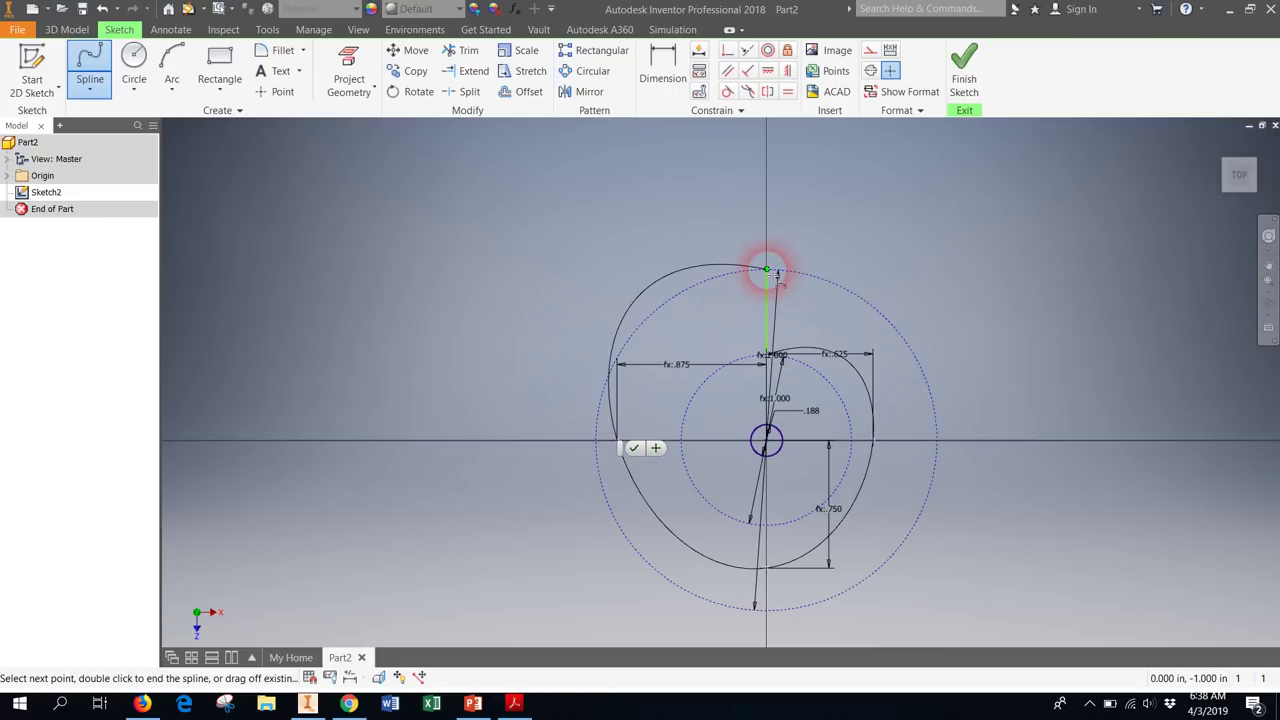
pyautogui.click(767, 269)
pyautogui.click(784, 276)
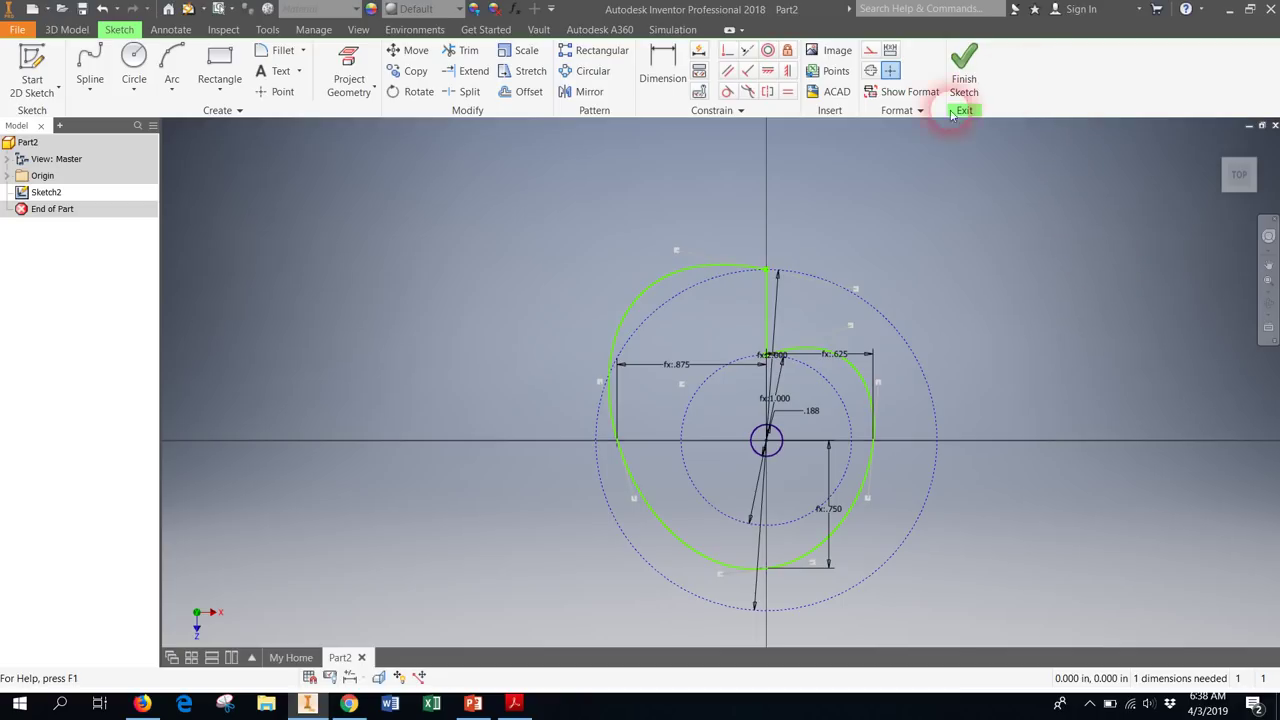
# Constrain the spline tangent to the inner and outer dashed circles, then finish Sketch2
pyautogui.click(727, 91)
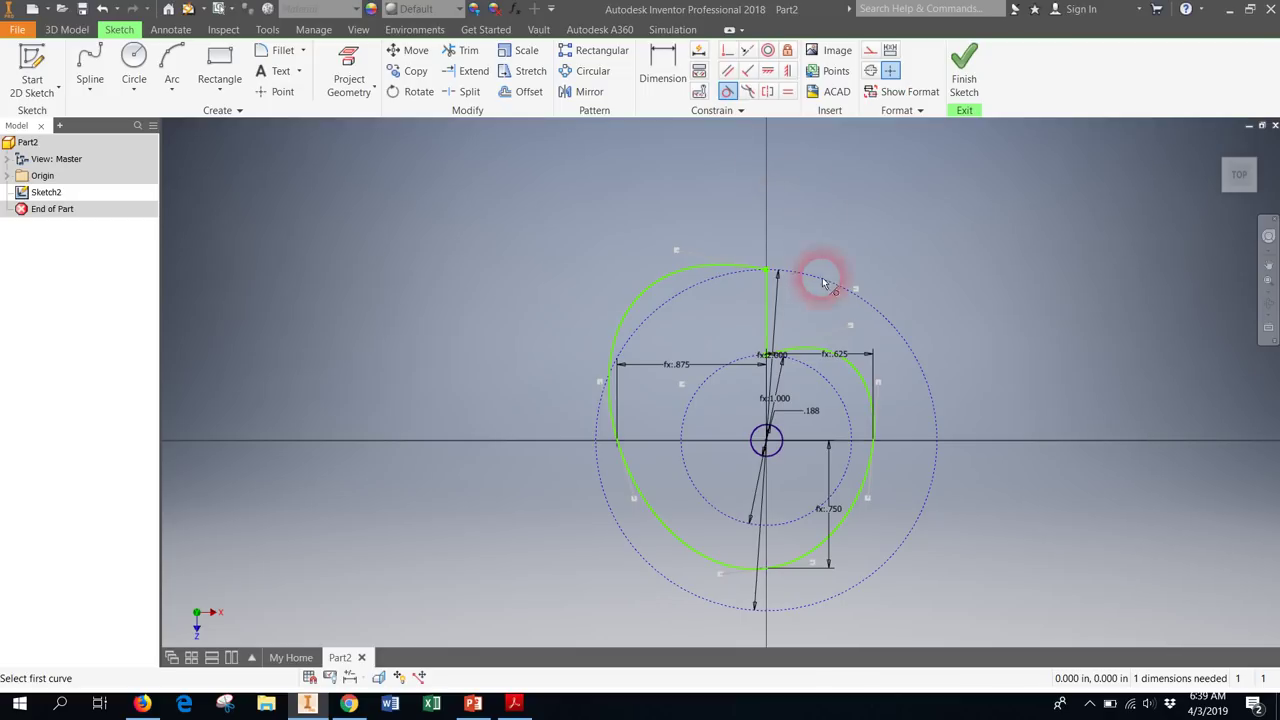
pyautogui.click(812, 352)
pyautogui.click(808, 368)
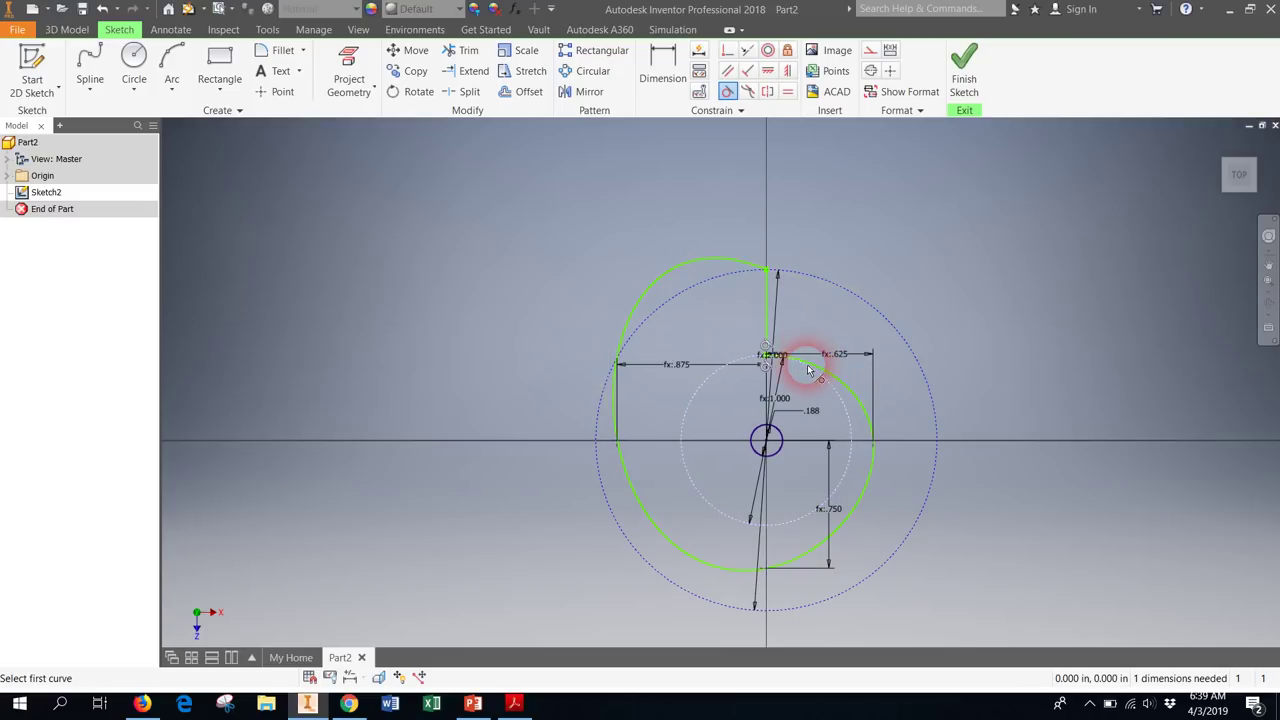
pyautogui.click(728, 263)
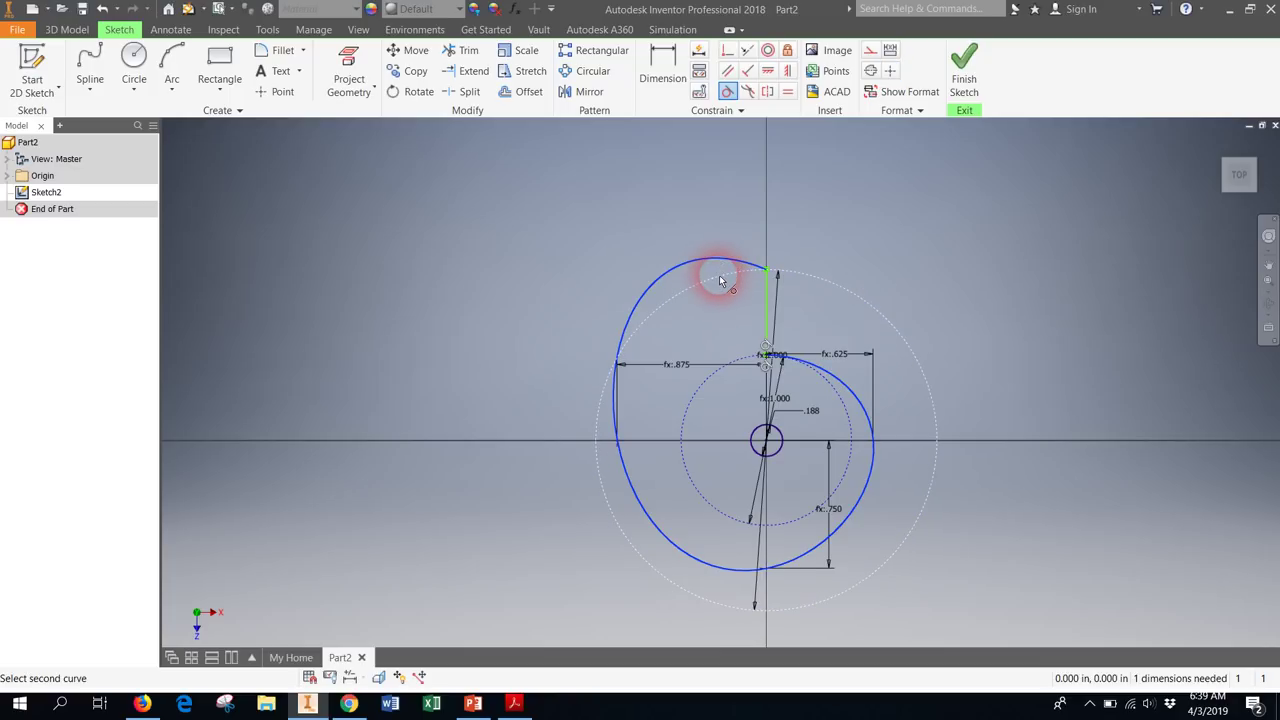
pyautogui.click(720, 280)
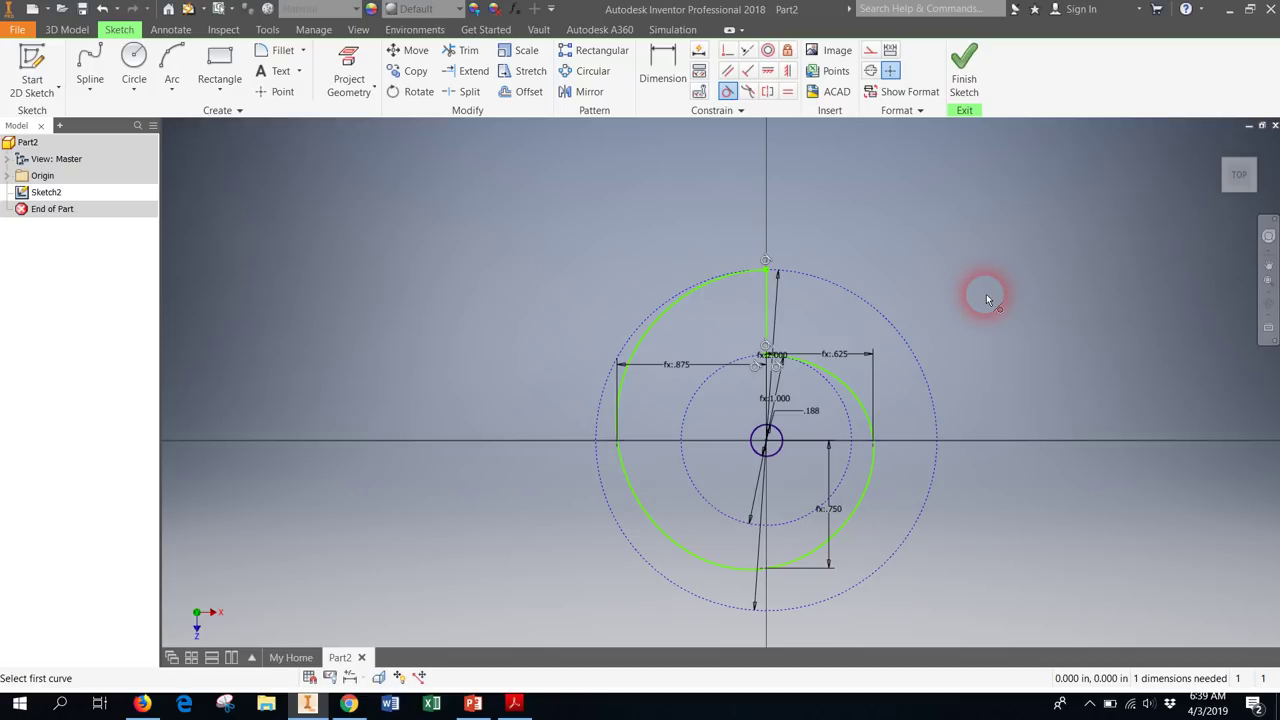
pyautogui.click(966, 60)
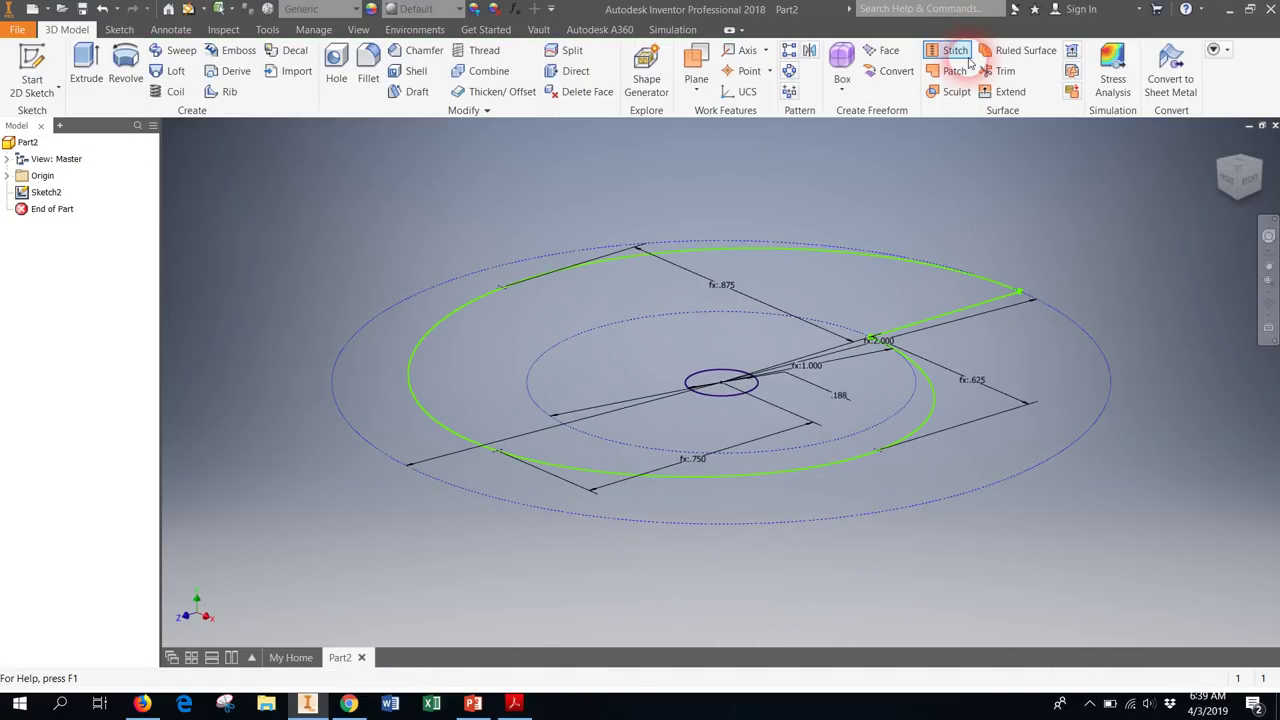
# Extrude the cam profile 3/16 in thick into a solid and reset to the Home view
pyautogui.click(84, 62)
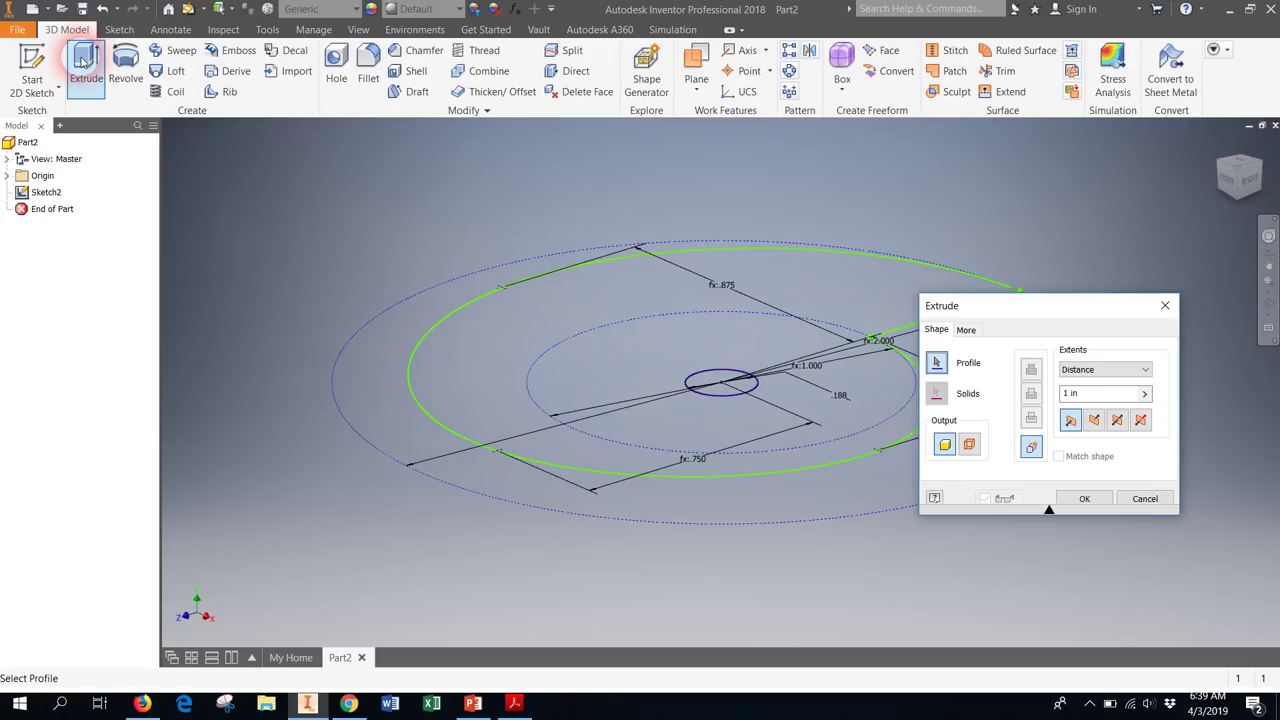
pyautogui.click(533, 349)
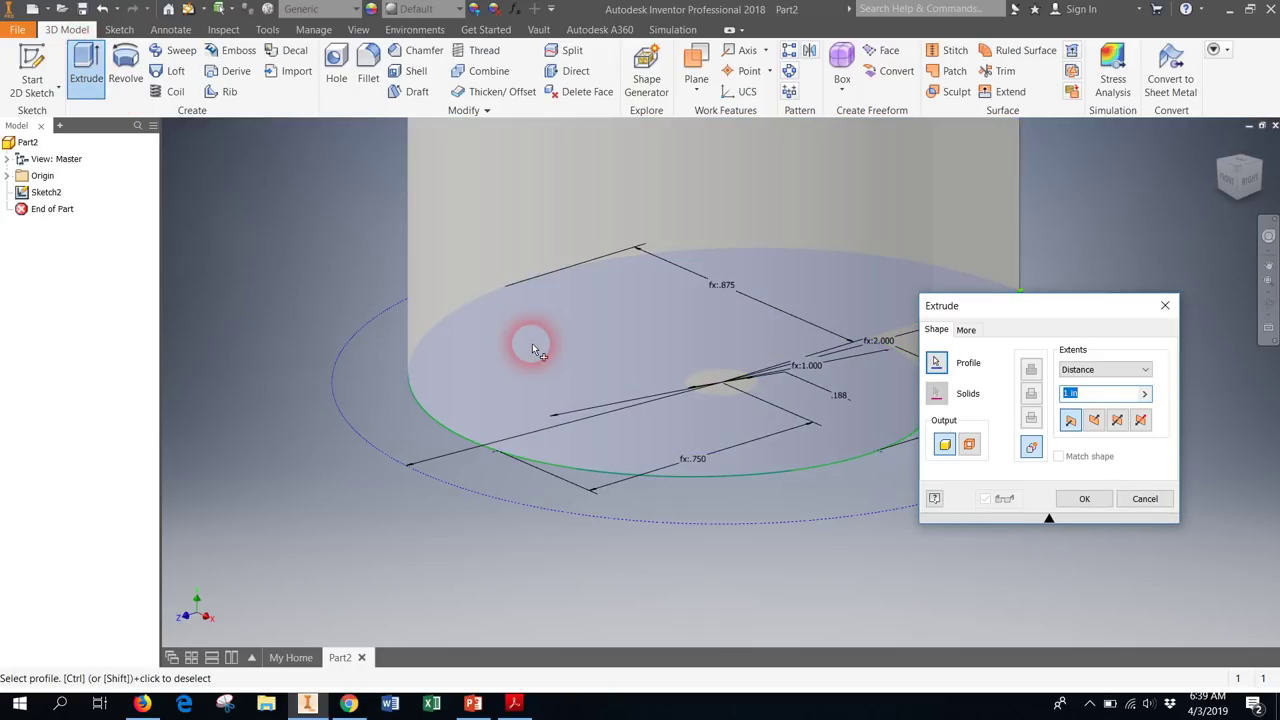
pyautogui.click(1066, 378)
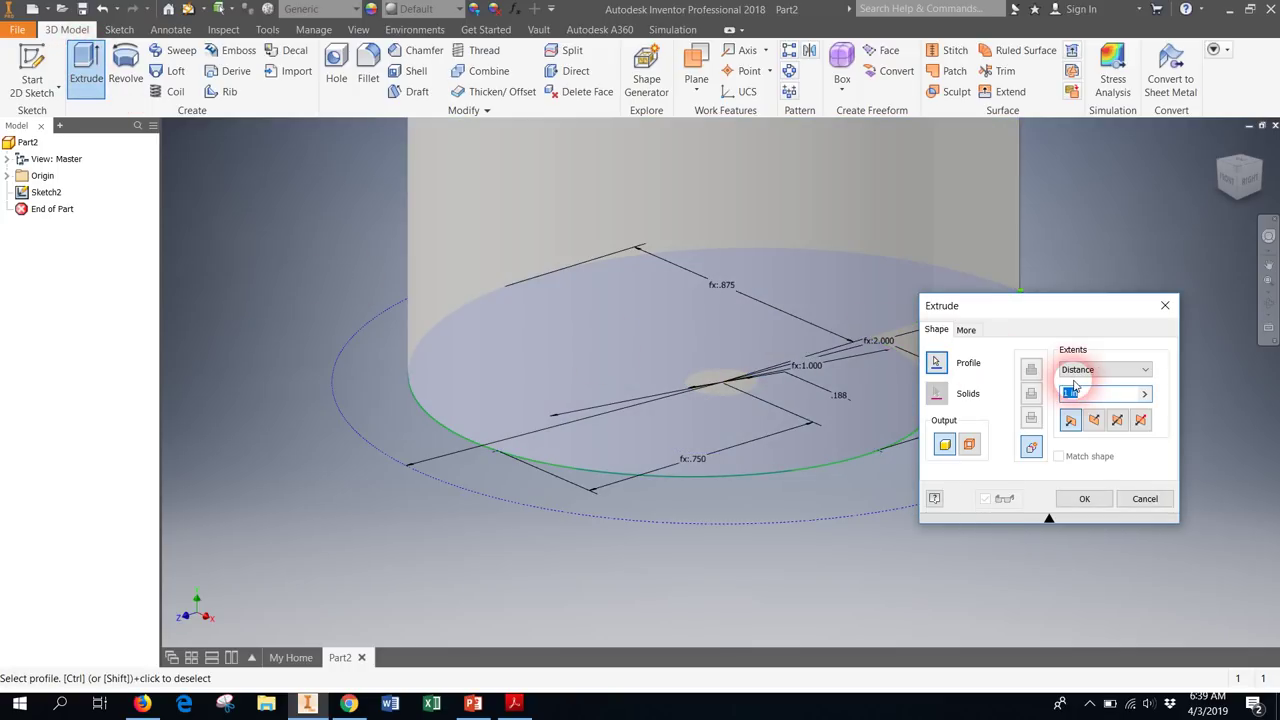
pyautogui.write('3/16')
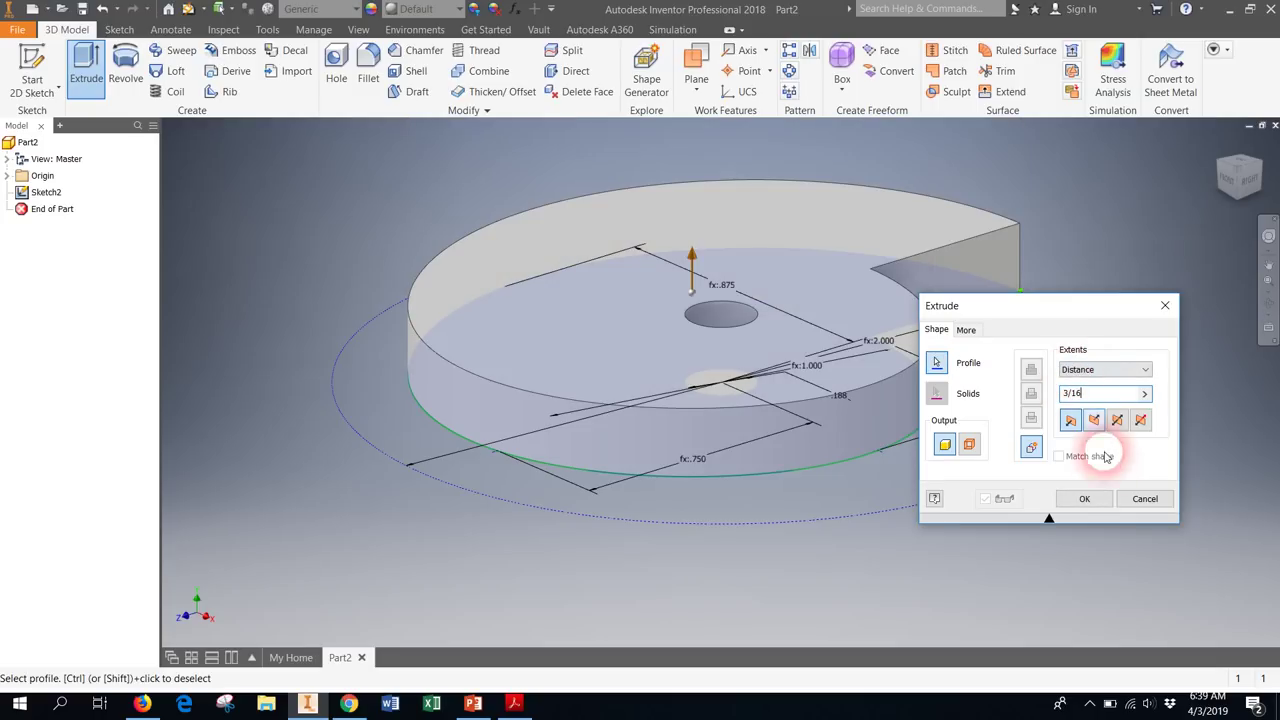
pyautogui.click(1093, 498)
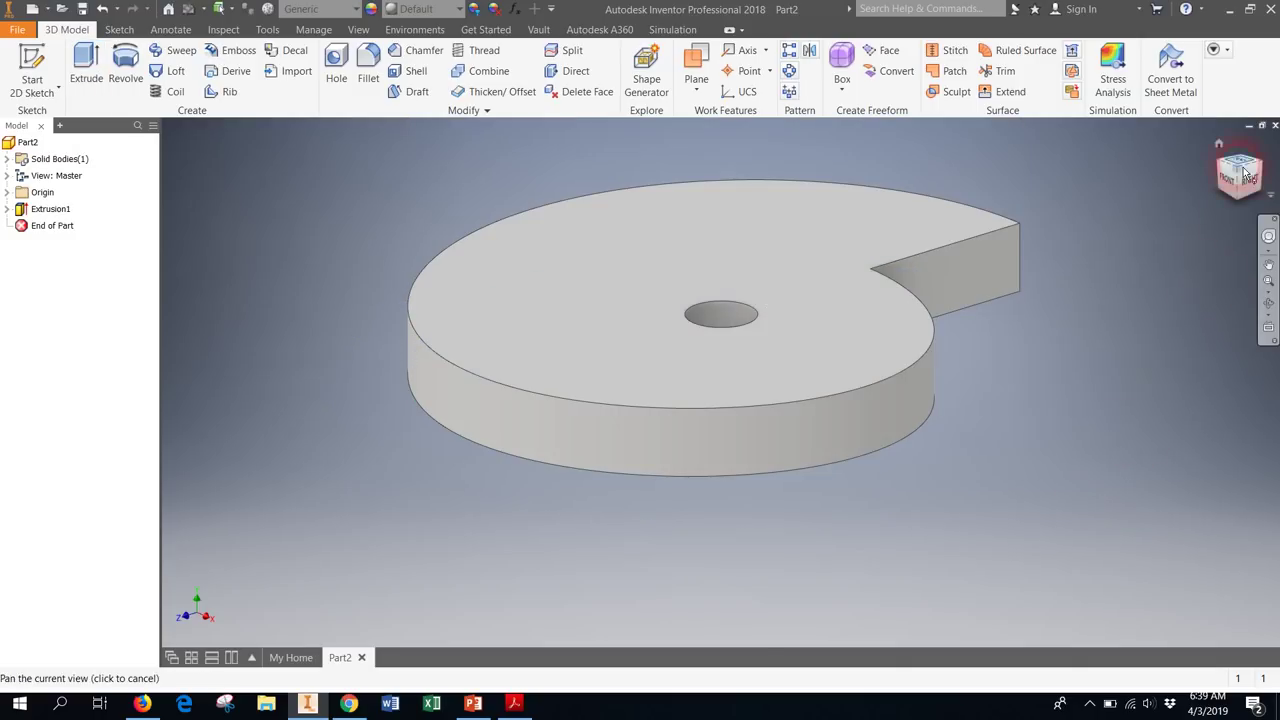
pyautogui.click(1219, 146)
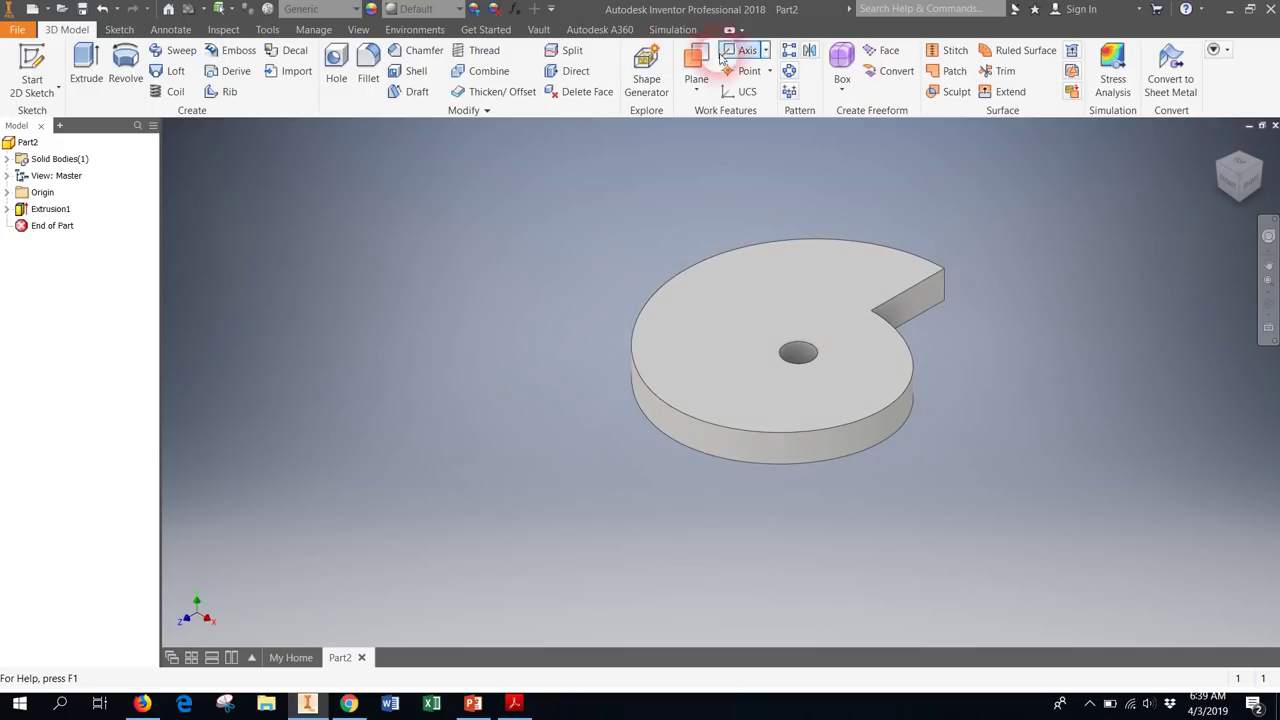
pyautogui.click(515, 10)
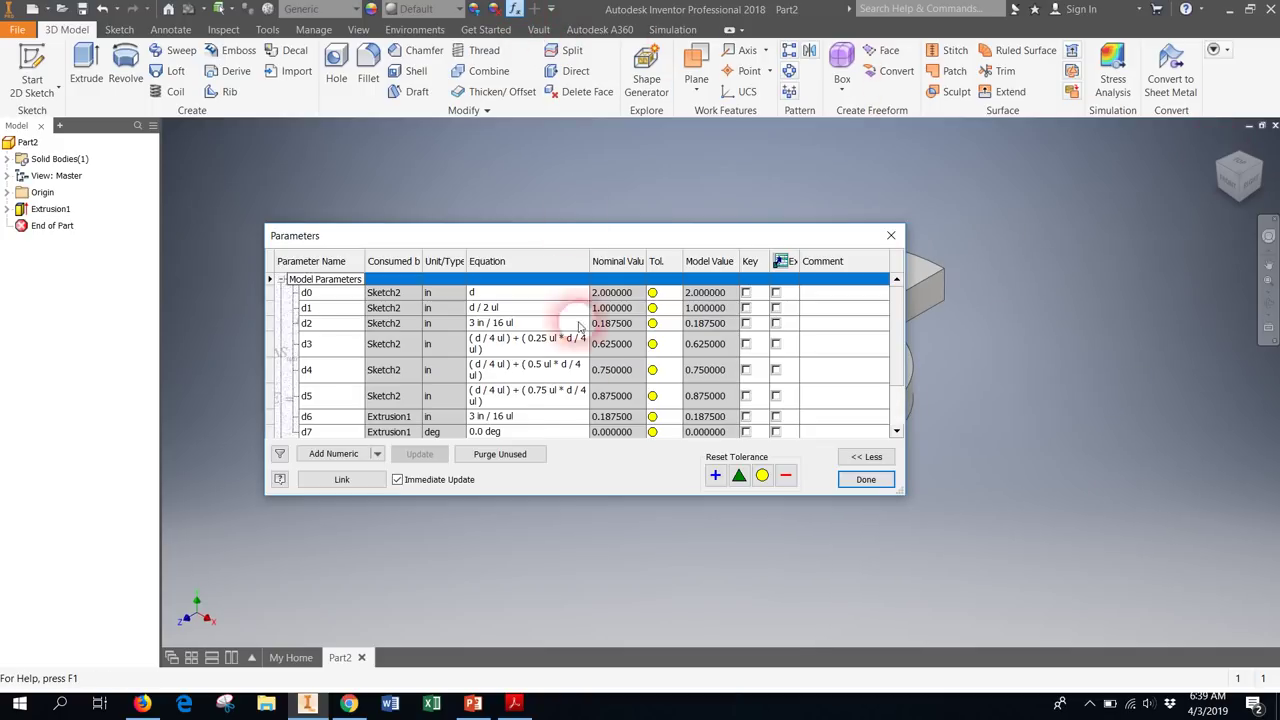
pyautogui.scroll(-3, 540, 350)
pyautogui.click(487, 422)
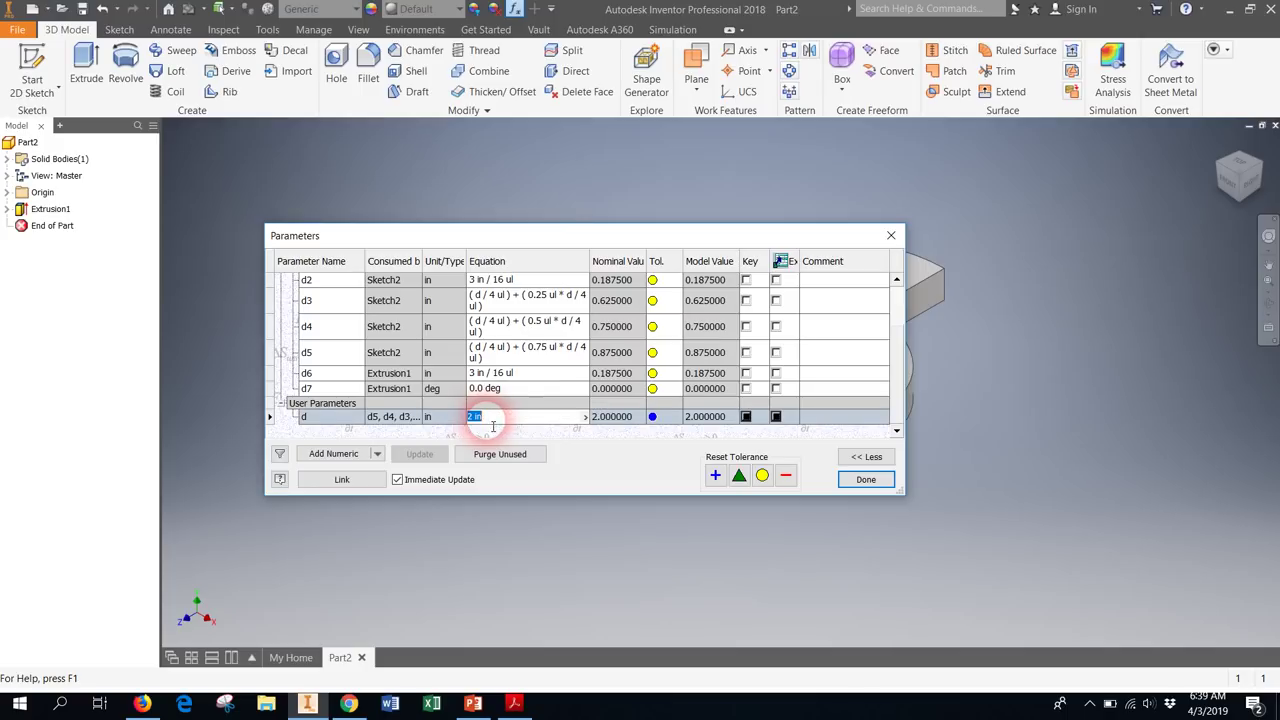
pyautogui.write('1')
pyautogui.click(577, 367)
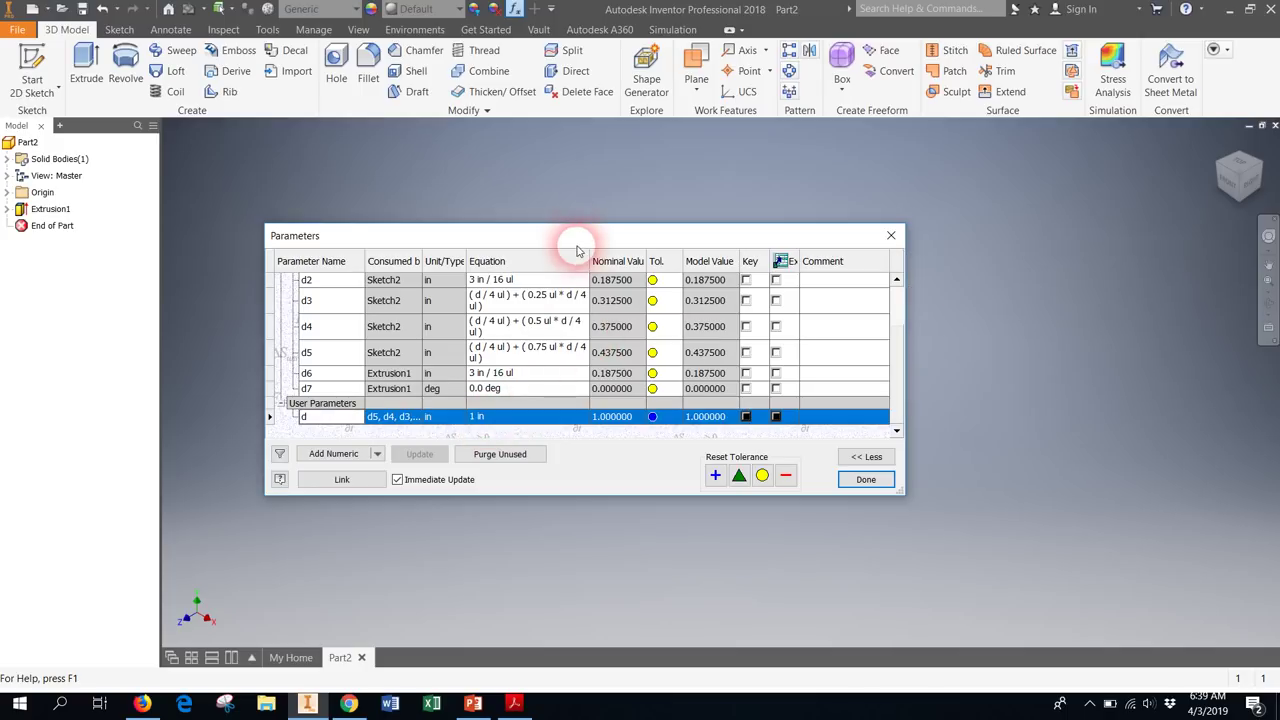
pyautogui.moveTo(571, 237); pyautogui.dragTo(230, 221)
pyautogui.click(147, 400)
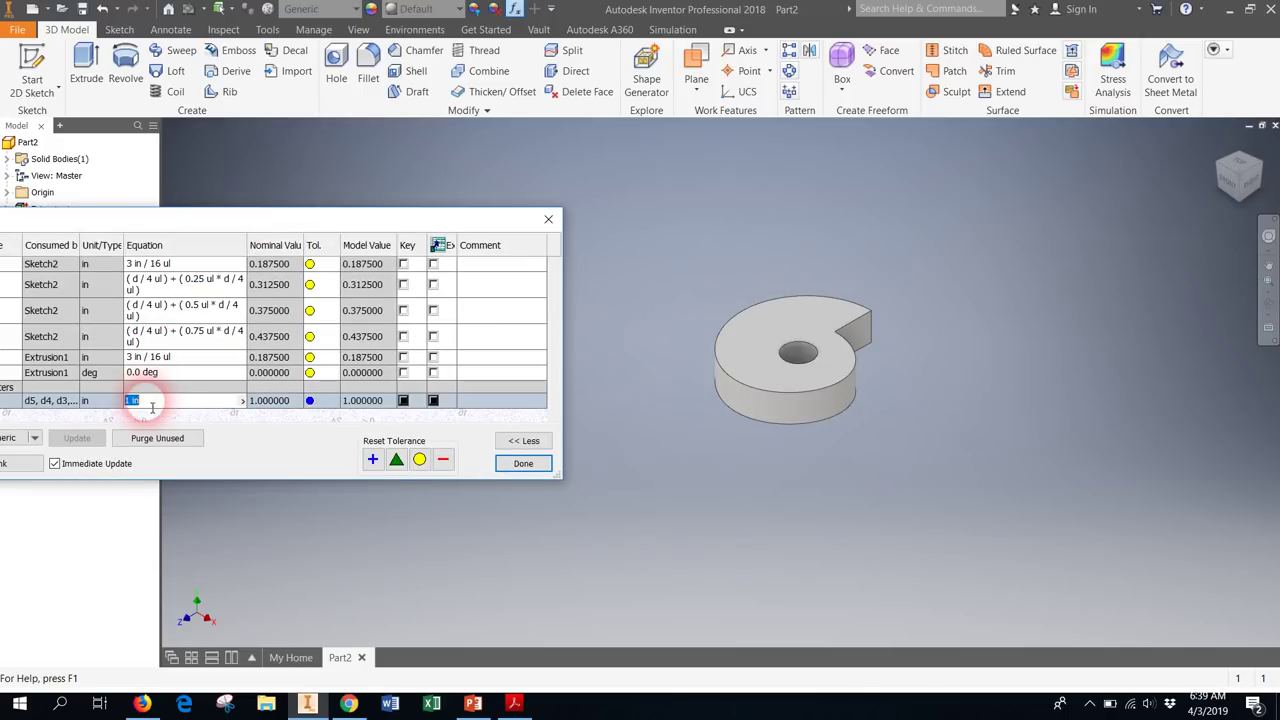
pyautogui.write('2')
pyautogui.click(161, 403)
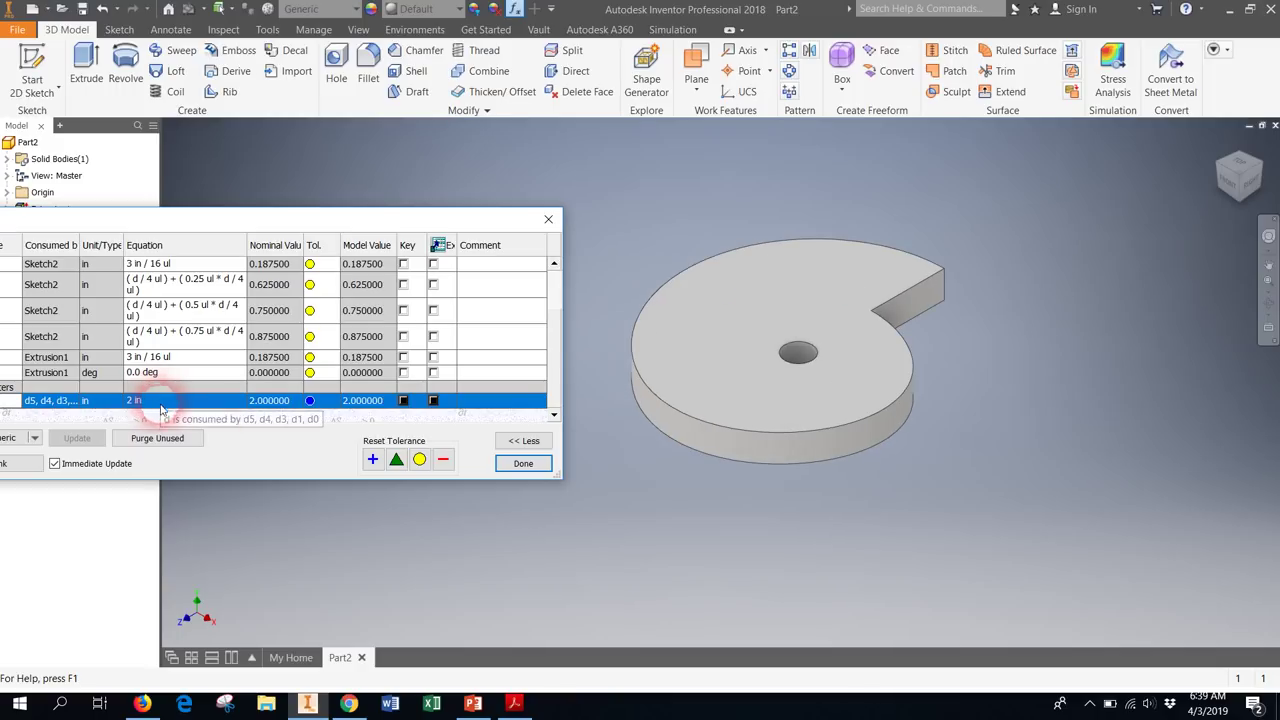
pyautogui.click(523, 463)
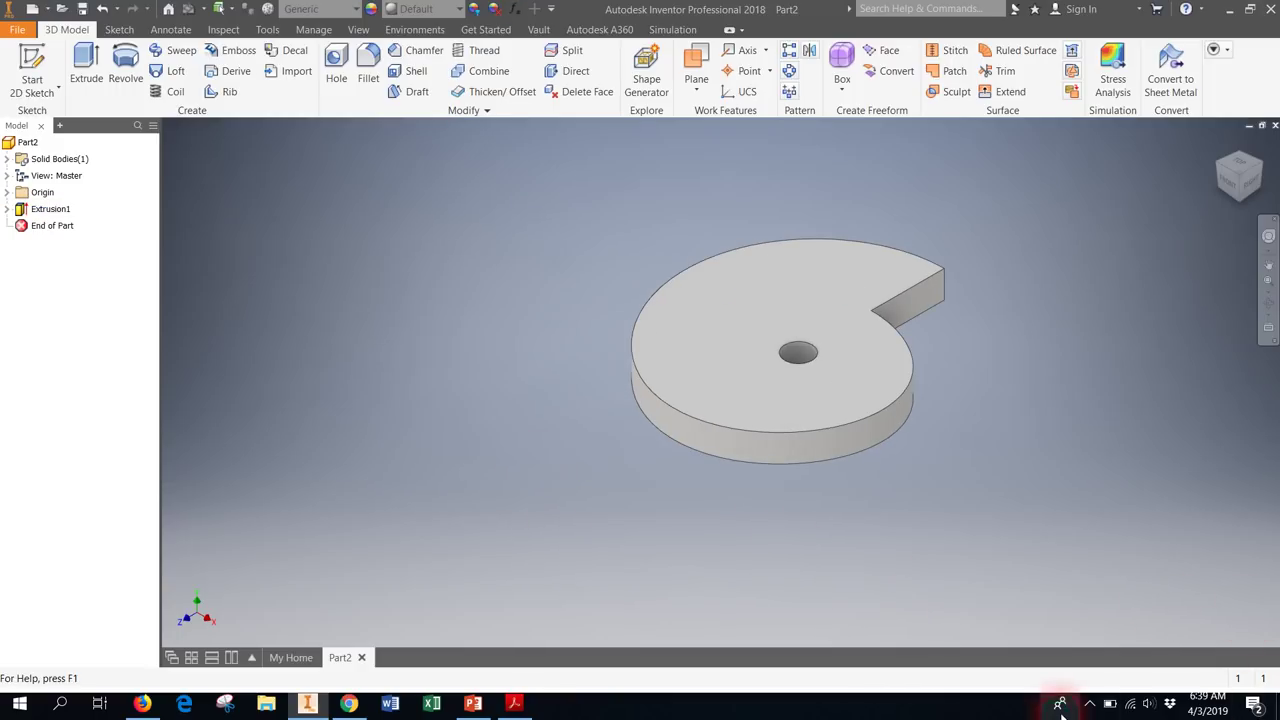
pyautogui.click(1090, 704)
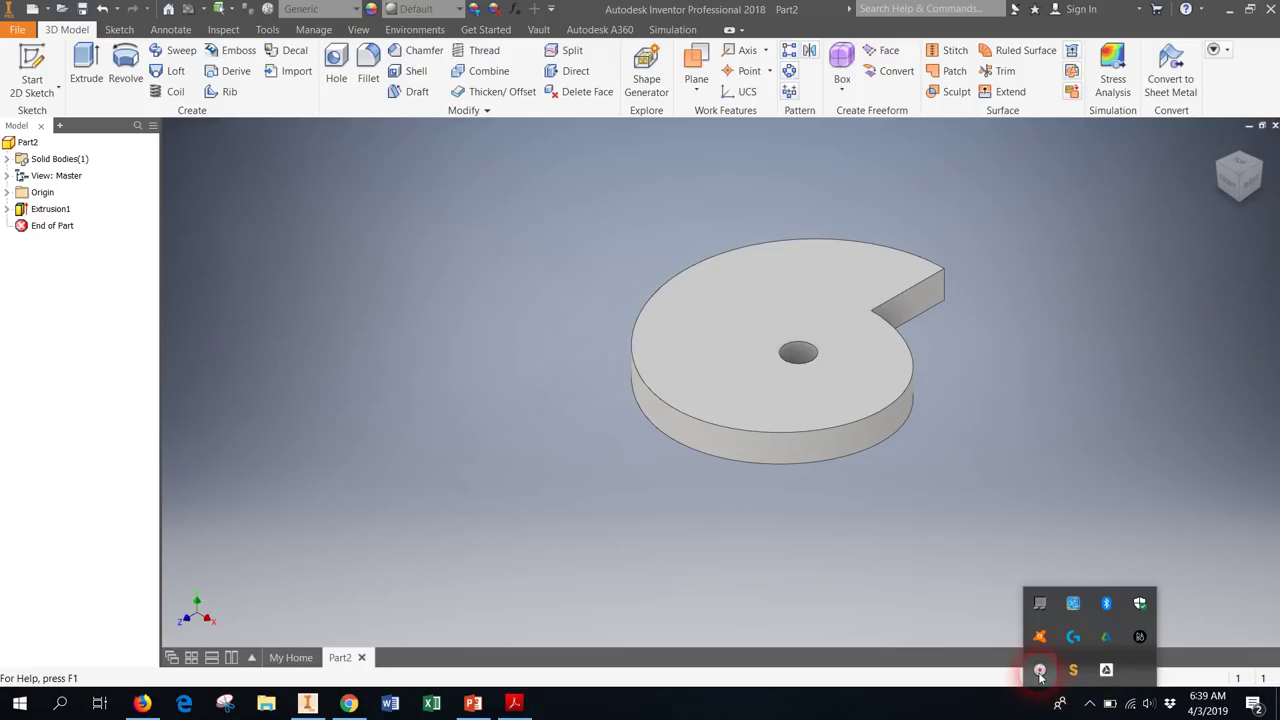
pyautogui.rightClick(1073, 672)
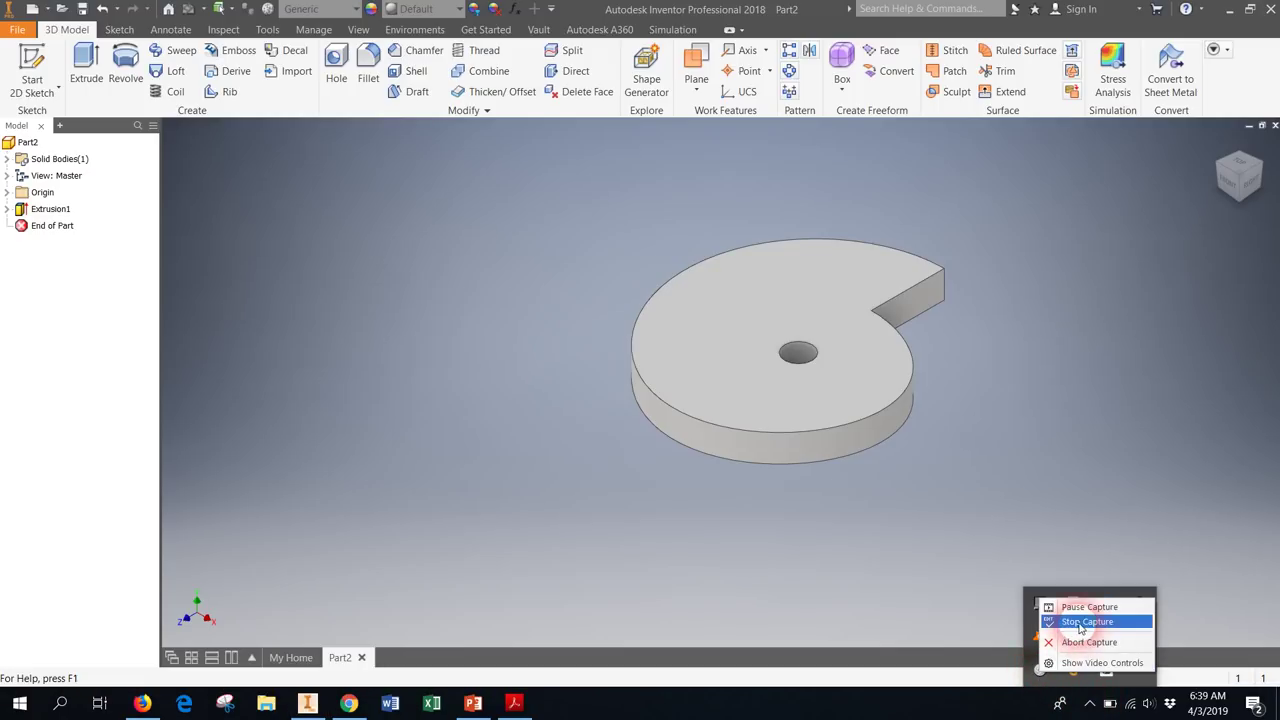